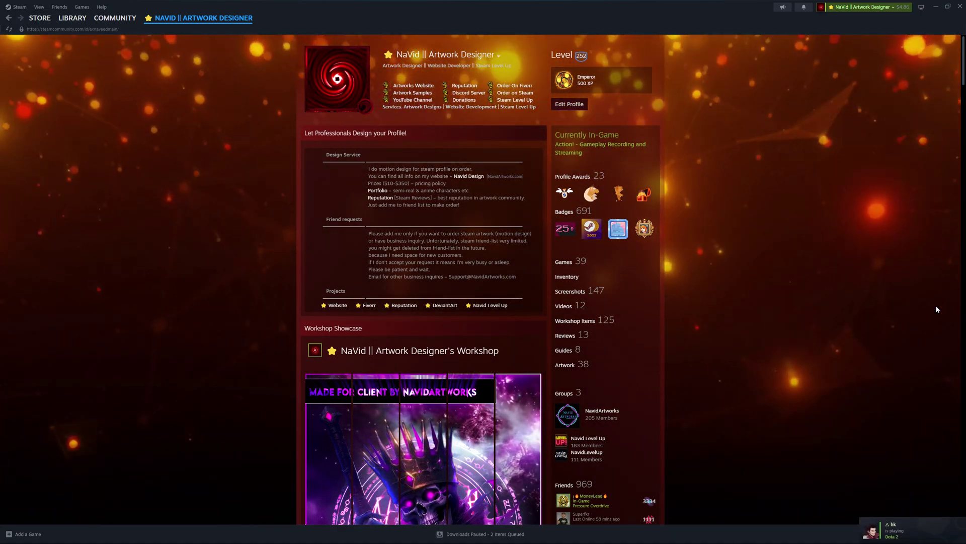
Open the guide "Top 100 Steam Backgrounds [Community Voted]" from the "steam backgrounds" search results
mouse_move(502, 269)
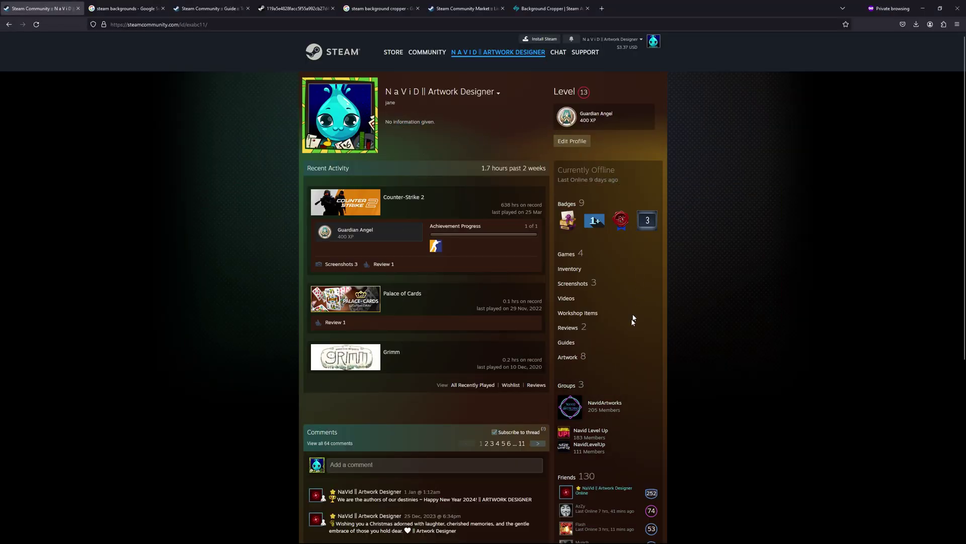
left_click(125, 8)
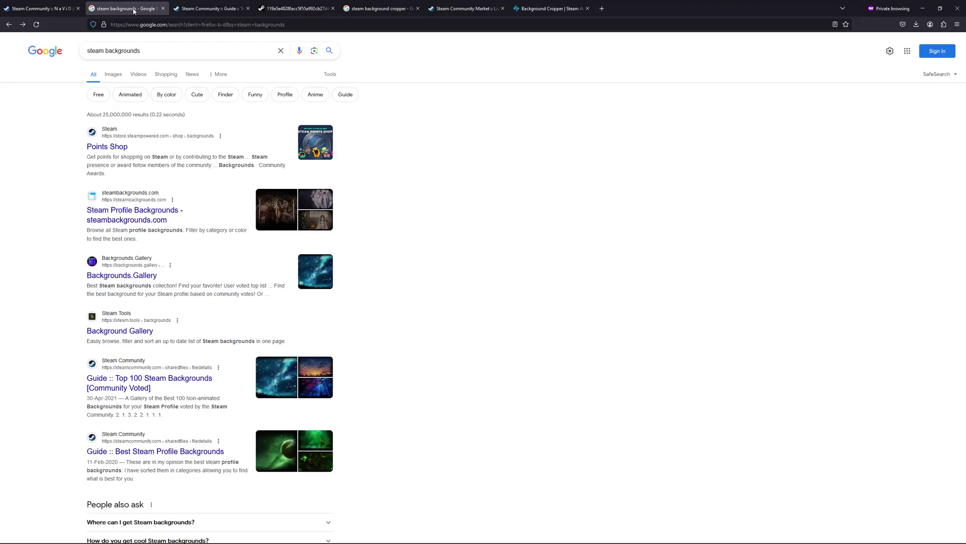
triple_click(151, 50)
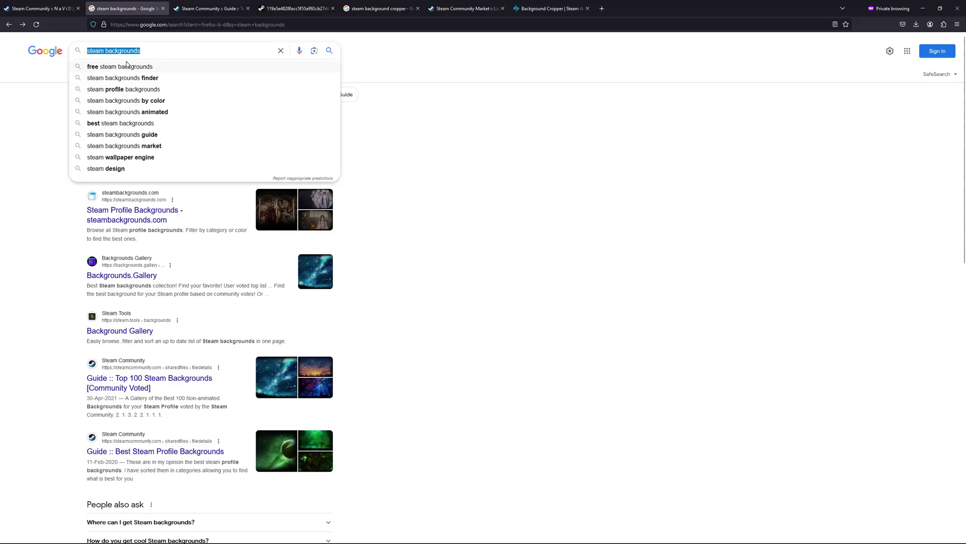
left_click(56, 147)
scroll(133, 222, "down", 3)
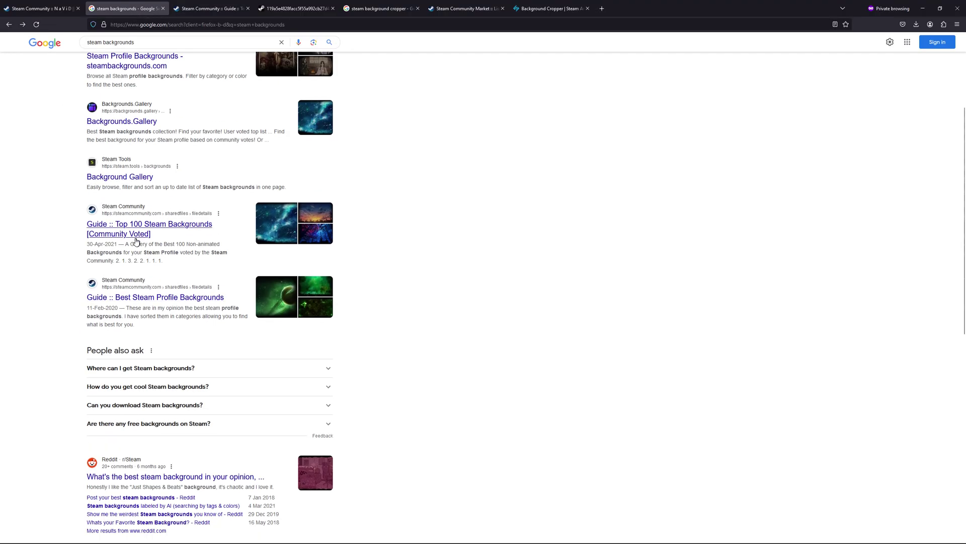
scroll(132, 201, "up", 2)
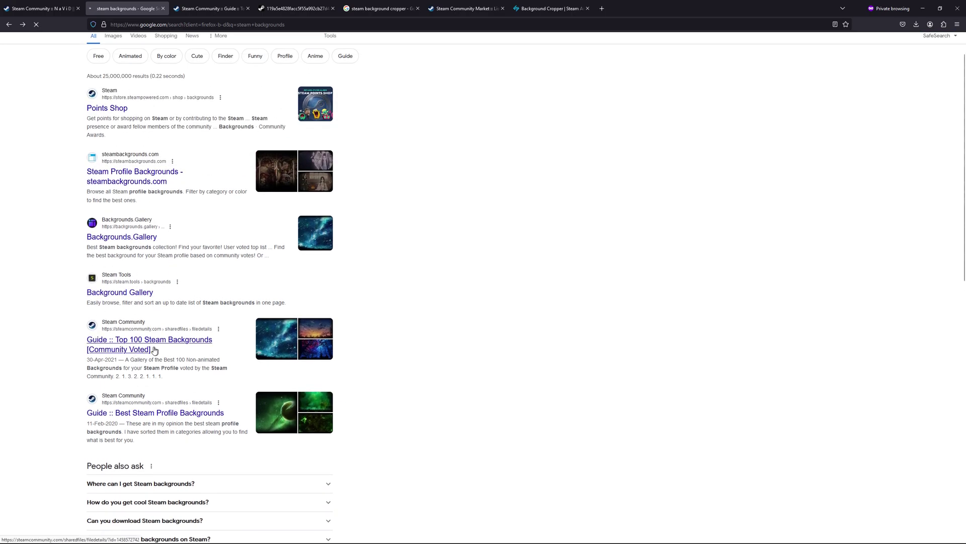
Browse the guide's ranked backgrounds and open the Community Market listing for Toxic clouds
scroll(395, 324, "down", 3)
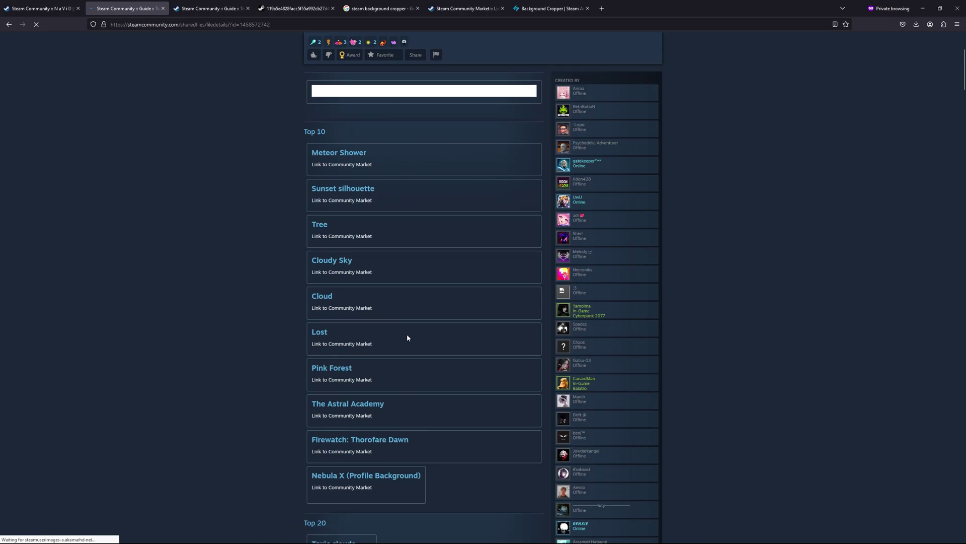
scroll(473, 267, "up", 3)
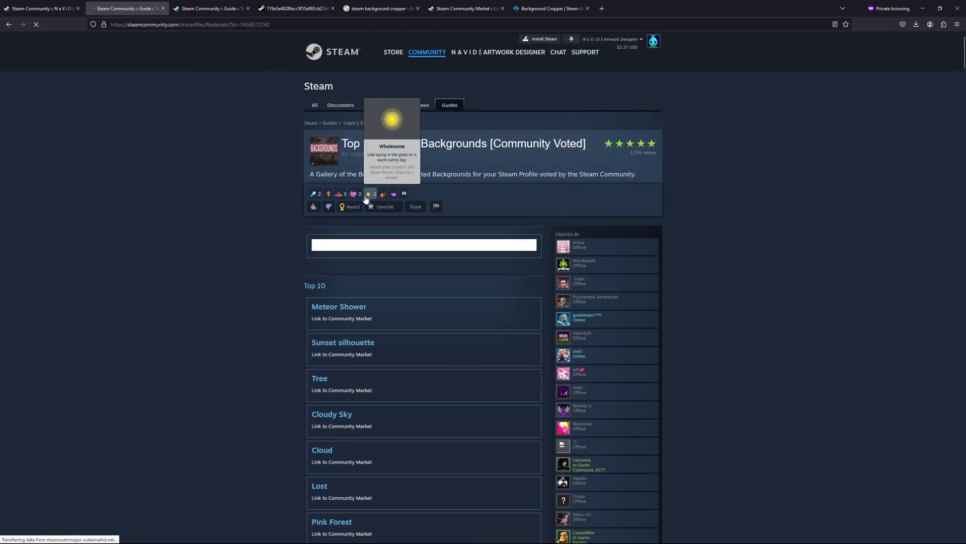
scroll(363, 324, "down", 8)
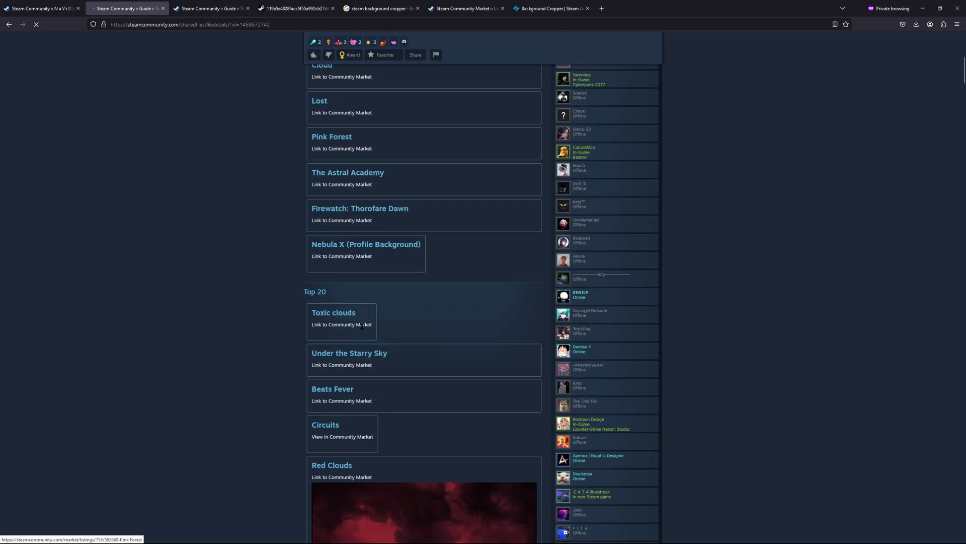
scroll(363, 330, "down", 5)
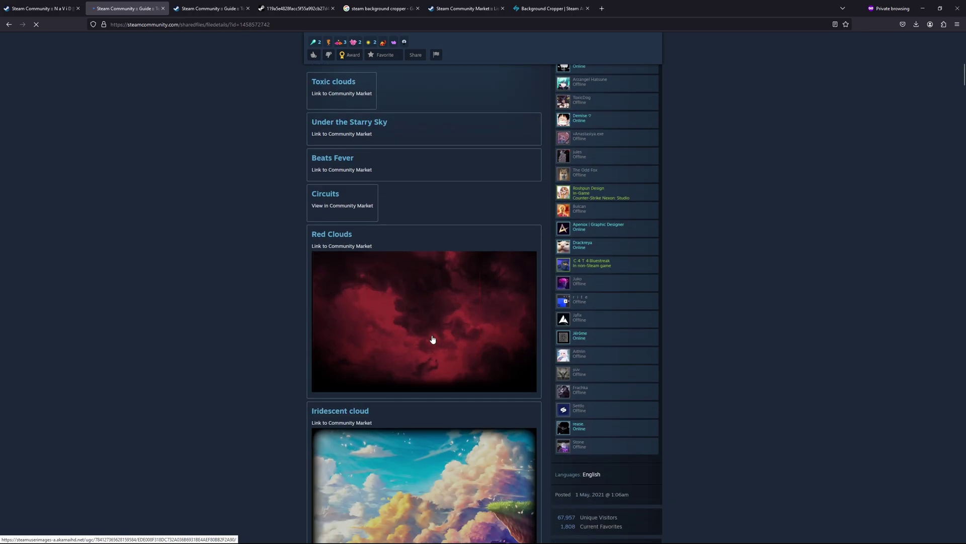
scroll(432, 341, "up", 12)
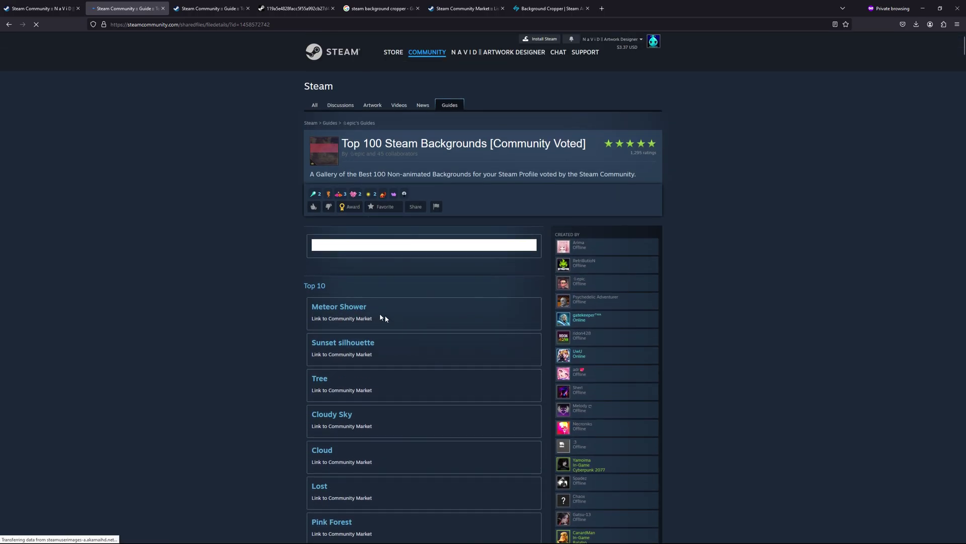
scroll(384, 317, "down", 3)
scroll(354, 315, "down", 1)
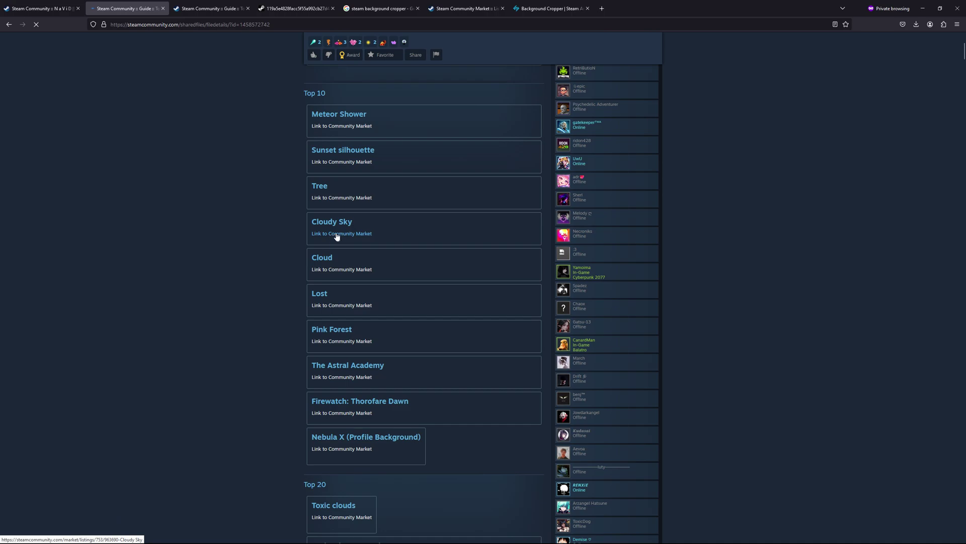
scroll(348, 272, "down", 8)
scroll(344, 252, "up", 2)
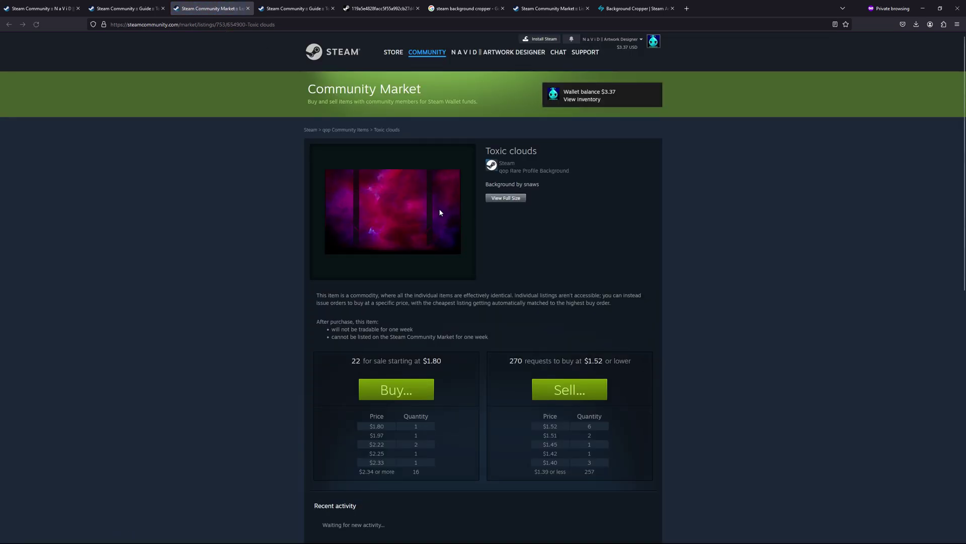
View the Toxic clouds background at full size and copy its image link
left_click(504, 199)
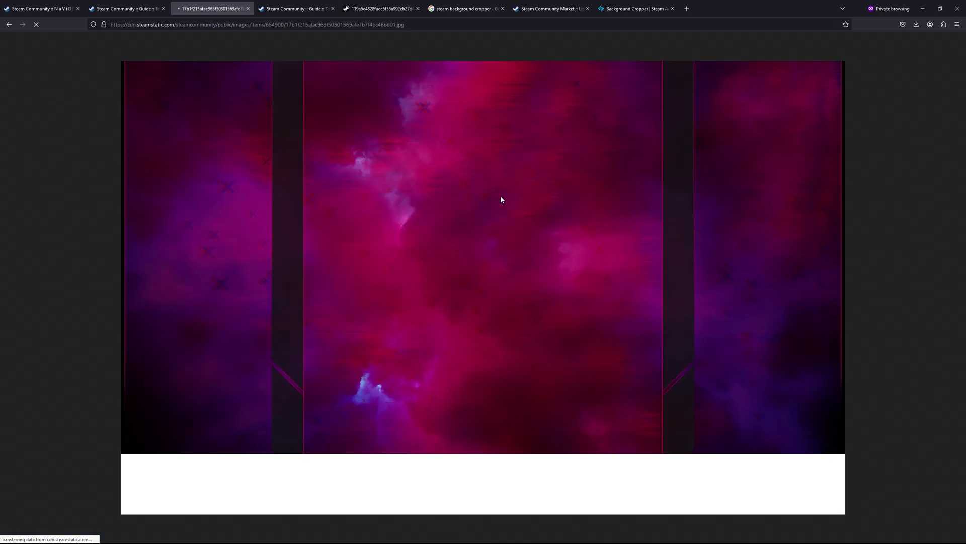
left_click(325, 25)
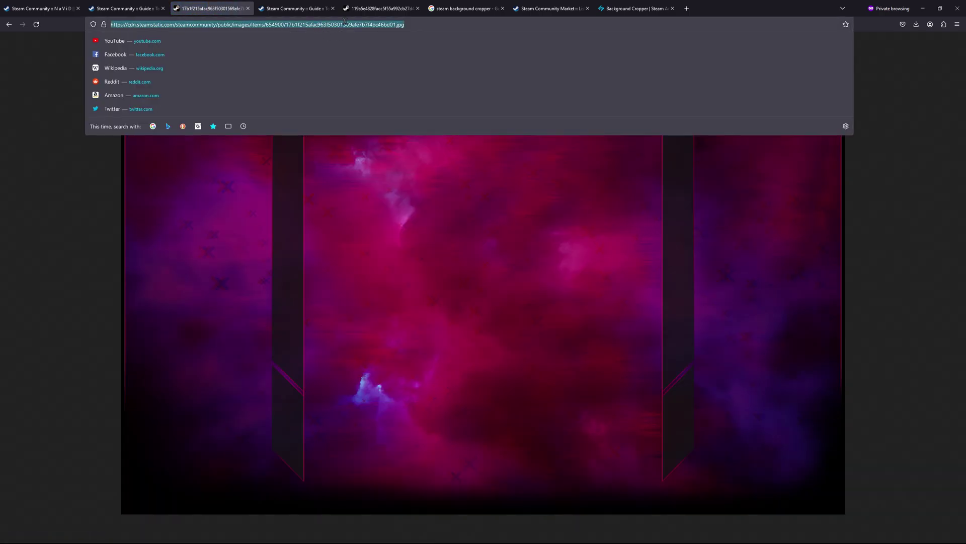
right_click(395, 239)
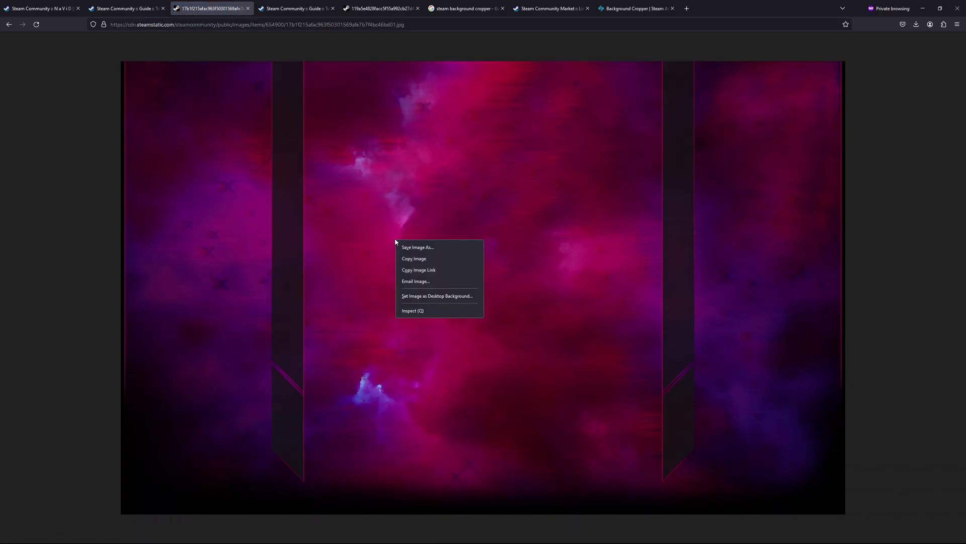
left_click(434, 272)
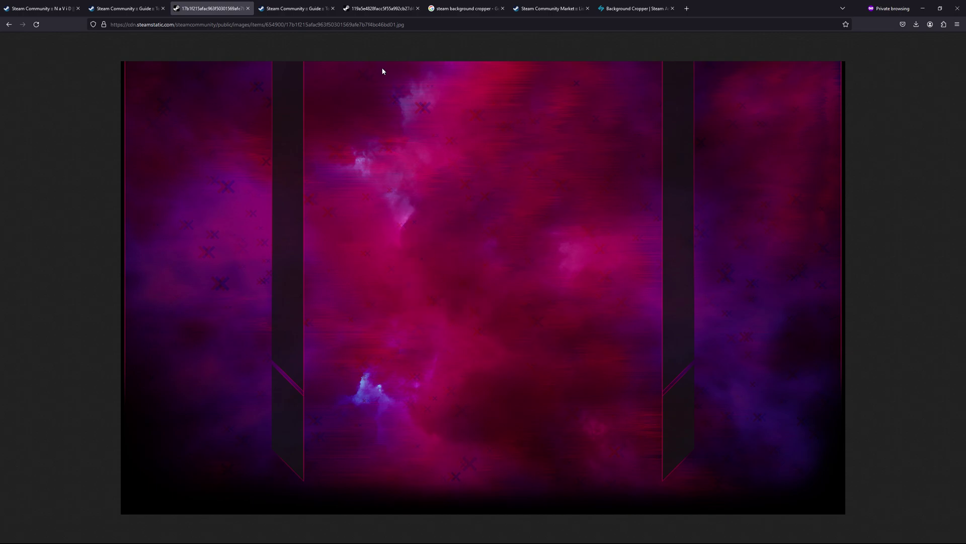
Go to the Steam Artwork Hub Background Cropper and replace its background link with the copied image link
left_click(425, 9)
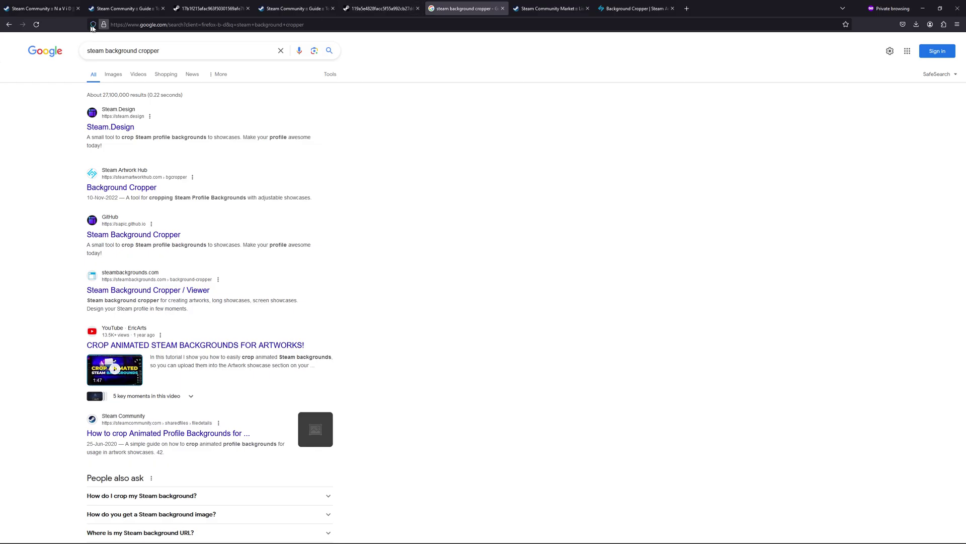
triple_click(109, 54)
key("Escape")
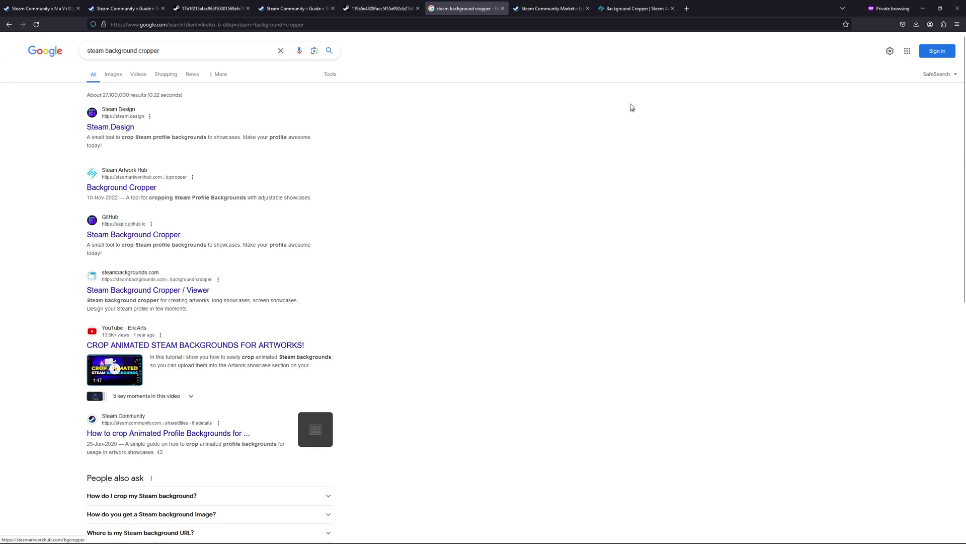
left_click(635, 8)
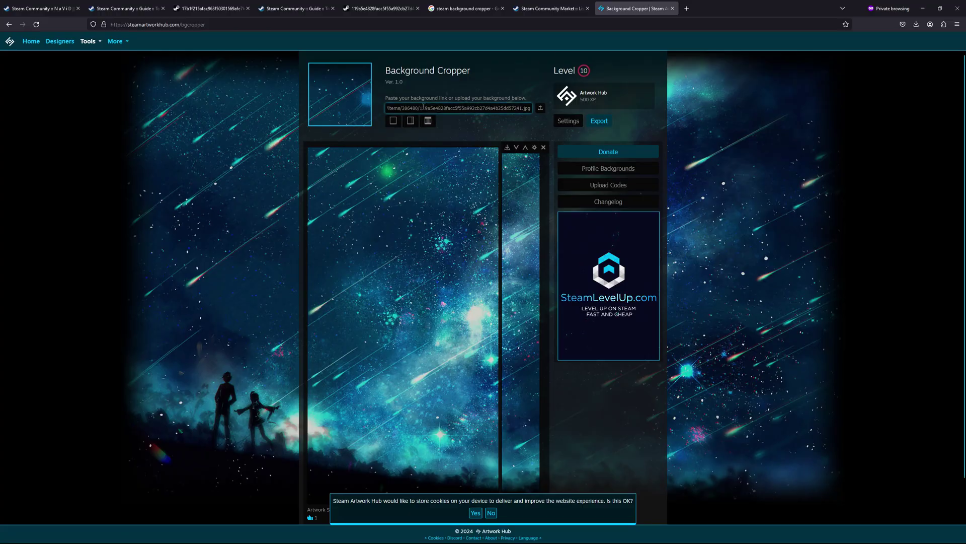
left_click(476, 108)
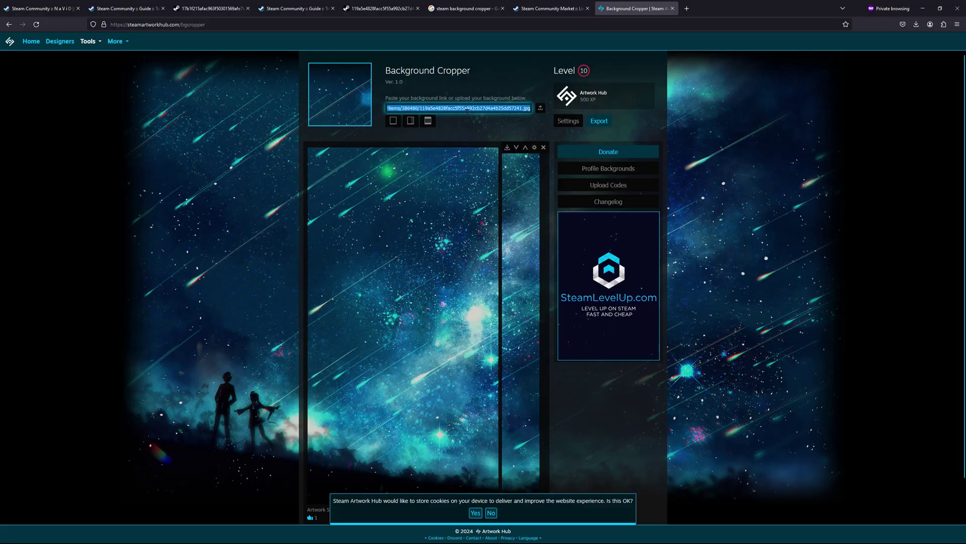
key("ctrl+v")
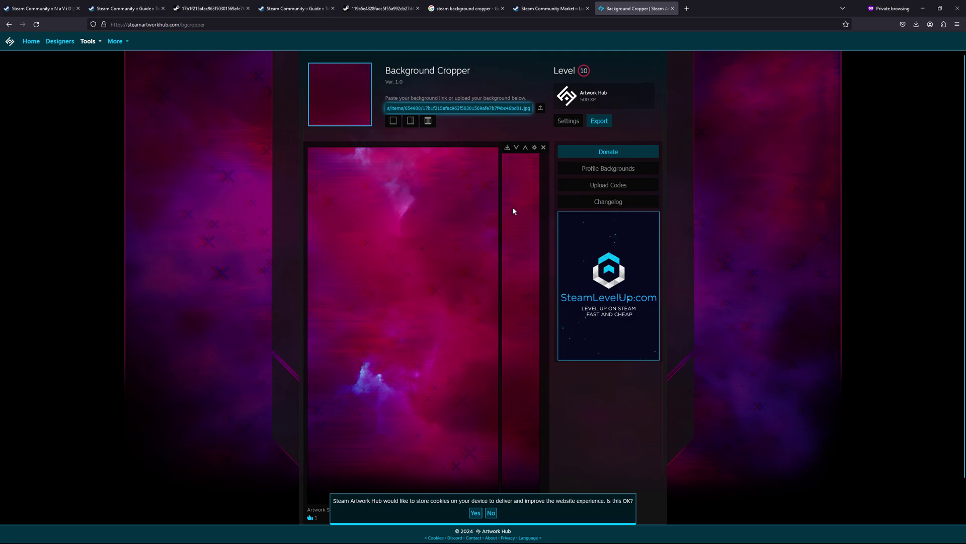
Try the workshop and artwork showcase layouts, then set the featured artwork layout and export the cropped images
left_click(428, 122)
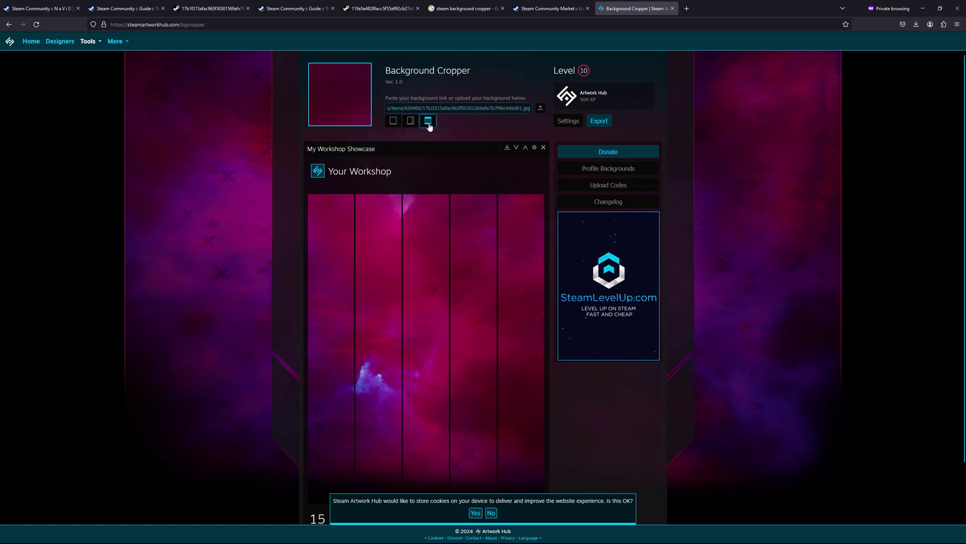
left_click(411, 122)
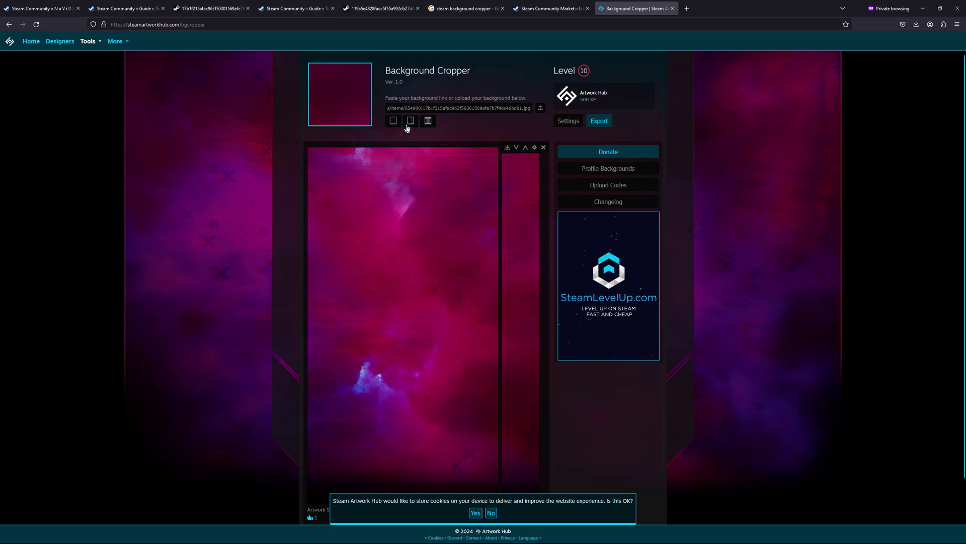
left_click(394, 122)
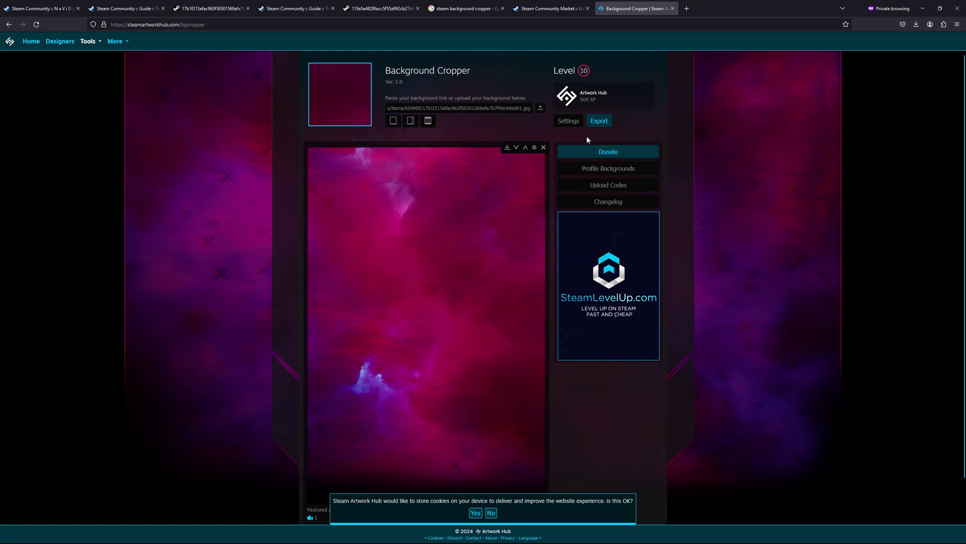
left_click(598, 126)
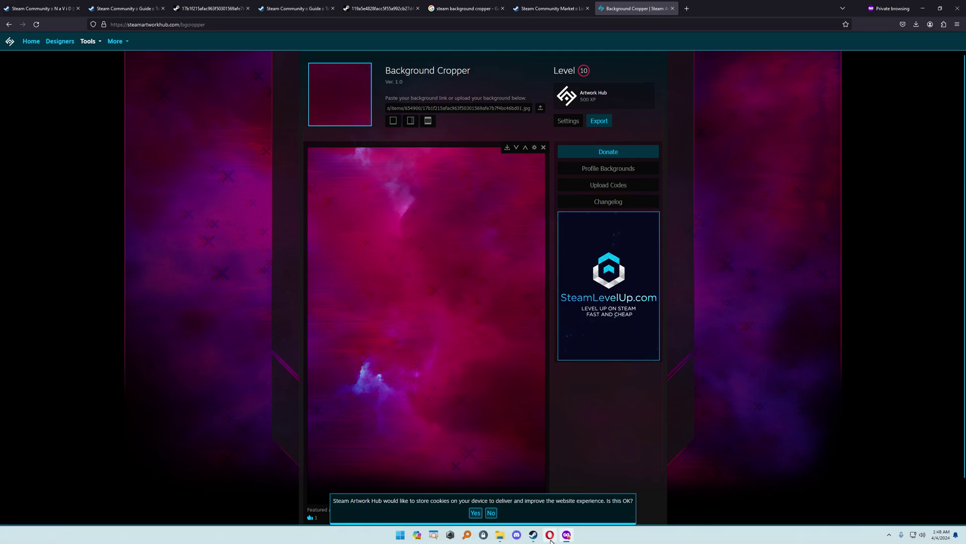
Switch to File Explorer and select artwork_big in the "#1 (Artwork Showcase)" folder of the cropper export
left_click(500, 537)
left_click_drag(317, 190, 248, 155)
left_click(267, 159)
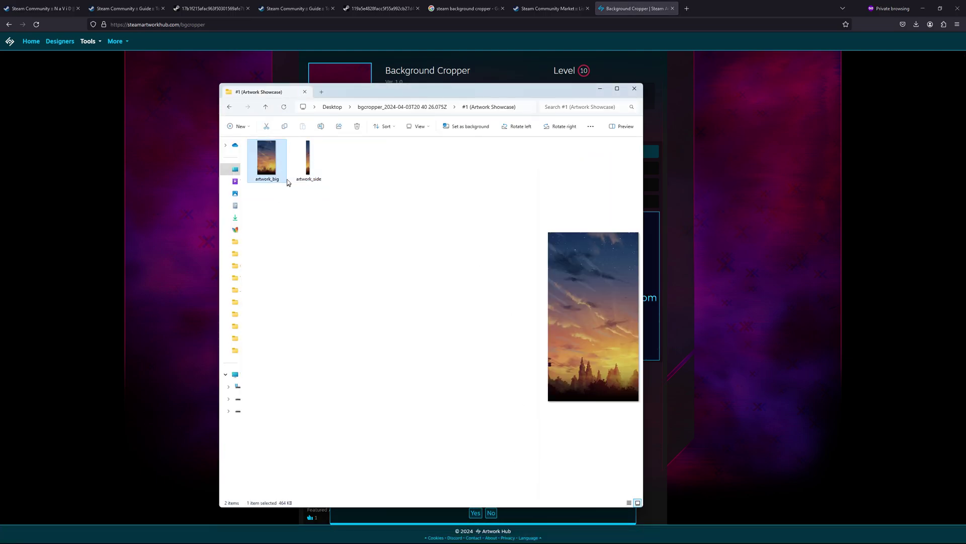
left_click_drag(359, 91, 485, 108)
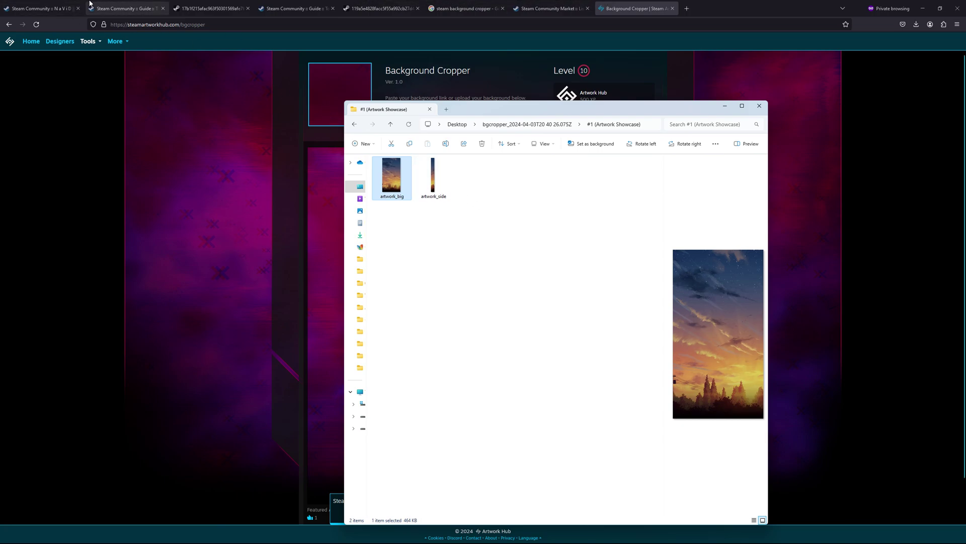
Return to the Steam profile in the browser, open its Artwork section and start a new artwork upload
left_click(66, 10)
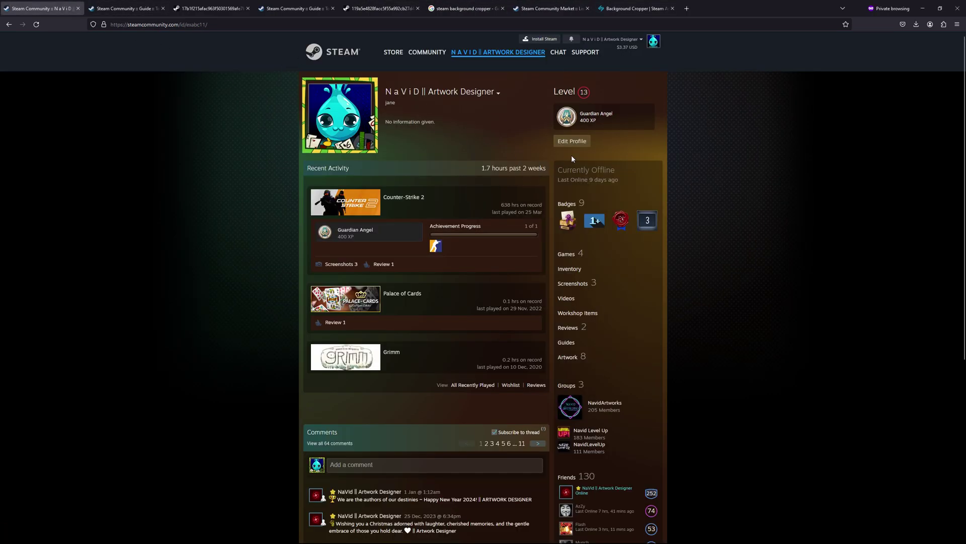
left_click(568, 358)
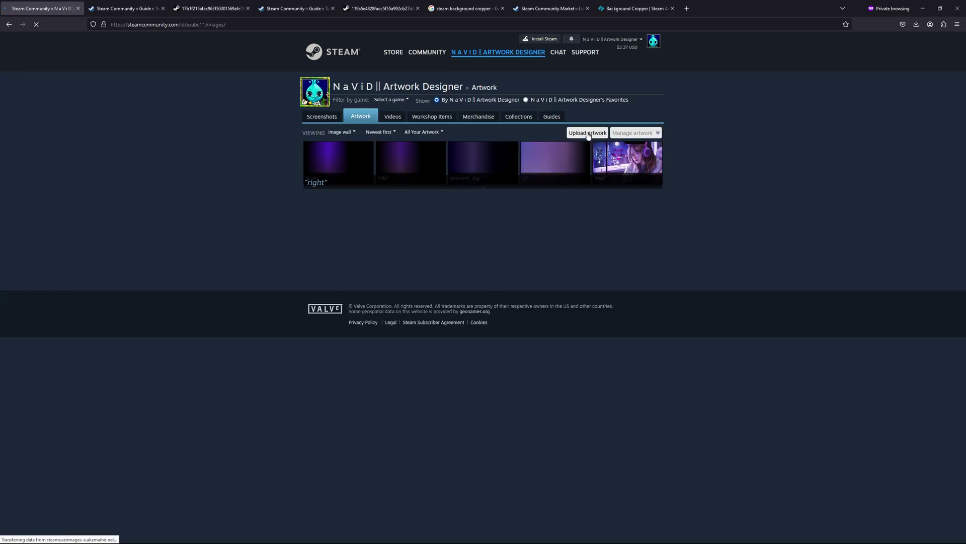
left_click(588, 134)
left_click(395, 316)
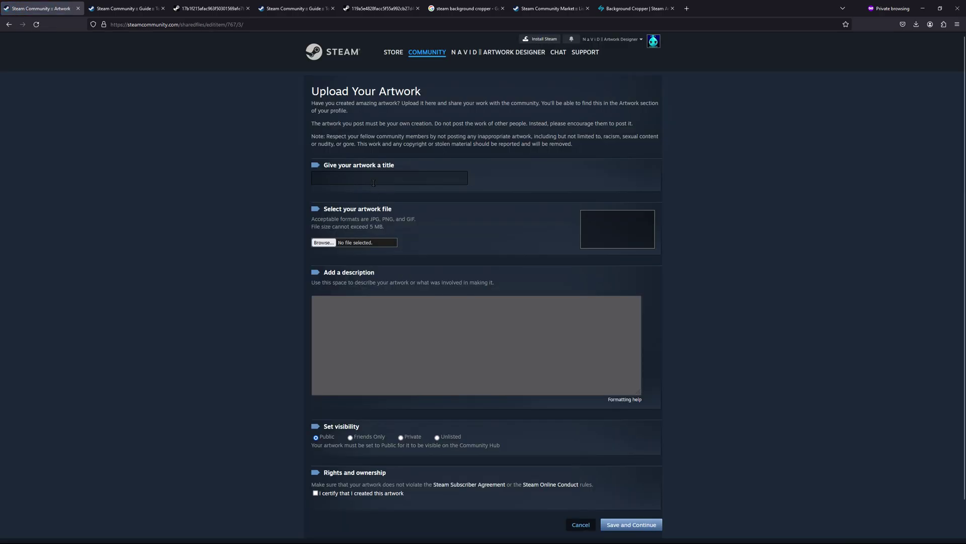
Title the artwork "Welcome" and choose artwork_big.png as its file
left_click(373, 182)
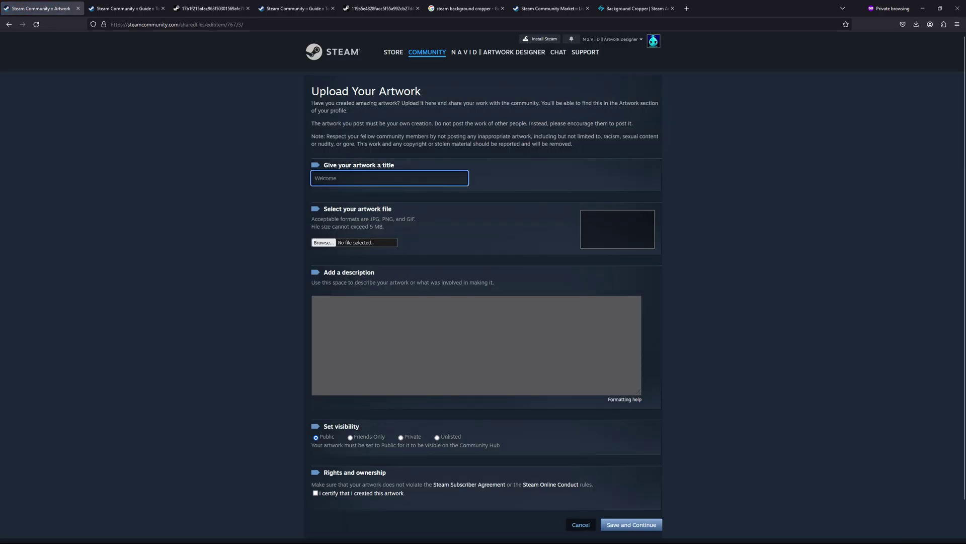
left_click(322, 242)
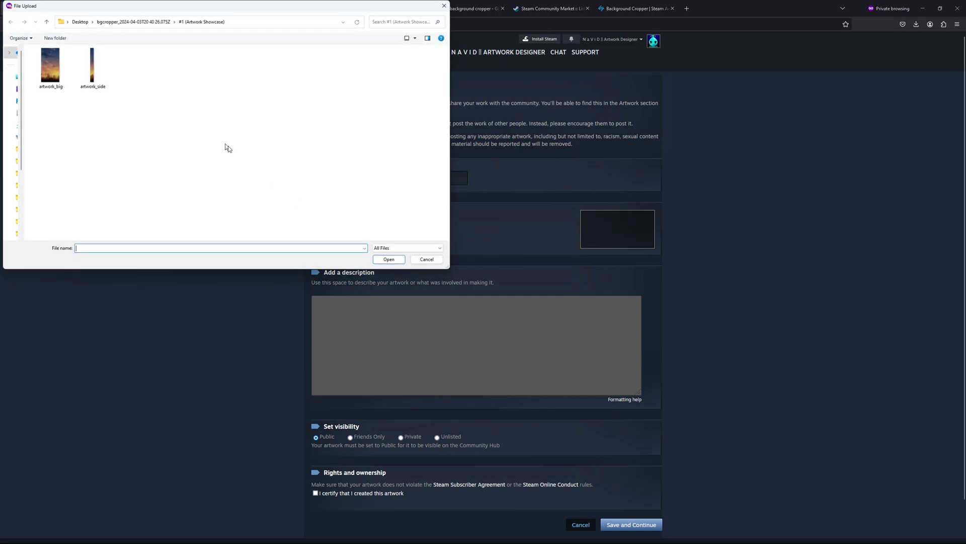
left_click(50, 66)
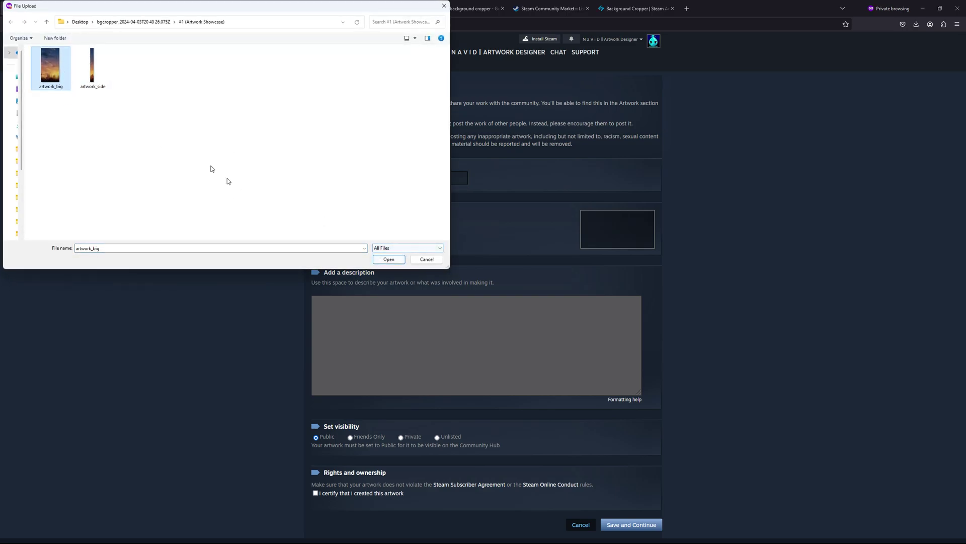
left_click(391, 259)
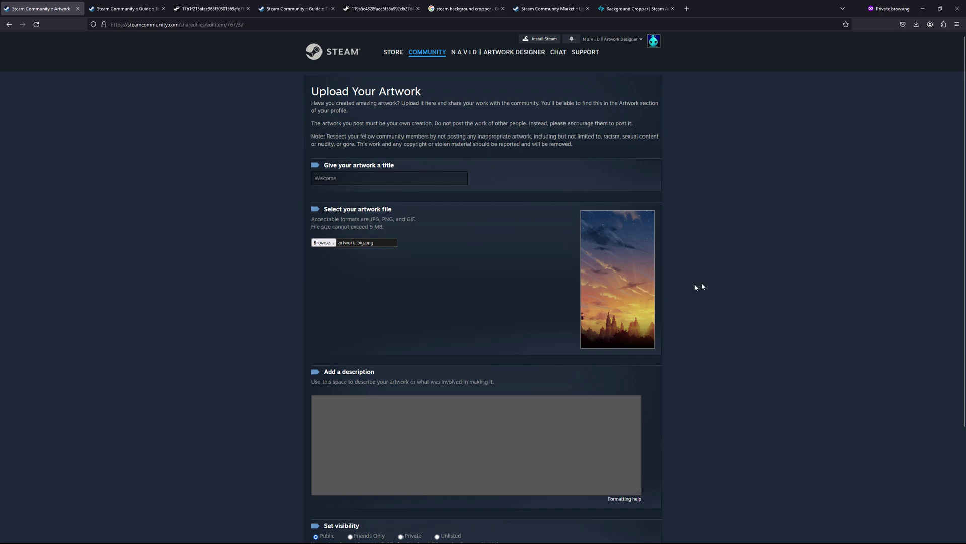
In a new browser tab, find and open the YouTube video "Steam Artwork Upload Guide - Simple Steps"
right_click(700, 266)
left_click(736, 411)
left_click(686, 9)
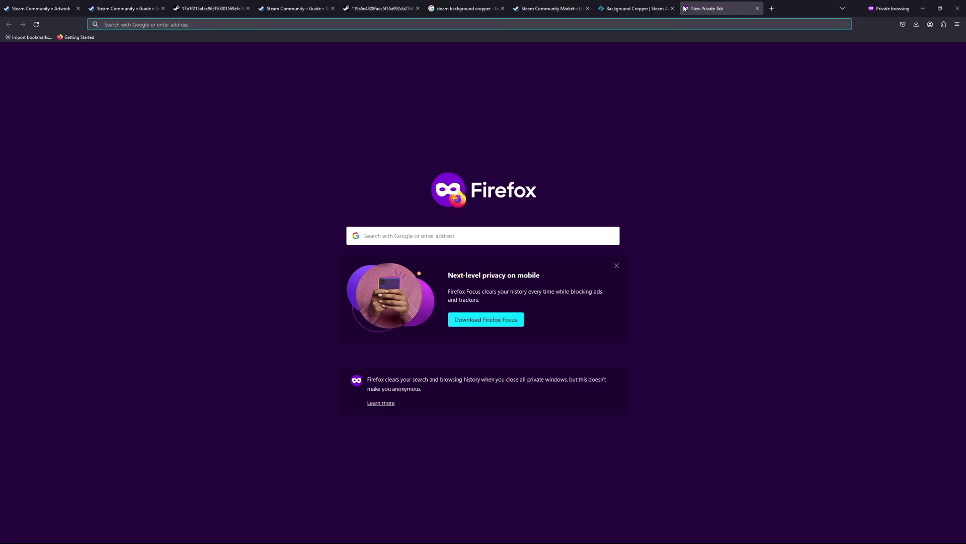
type("youtube")
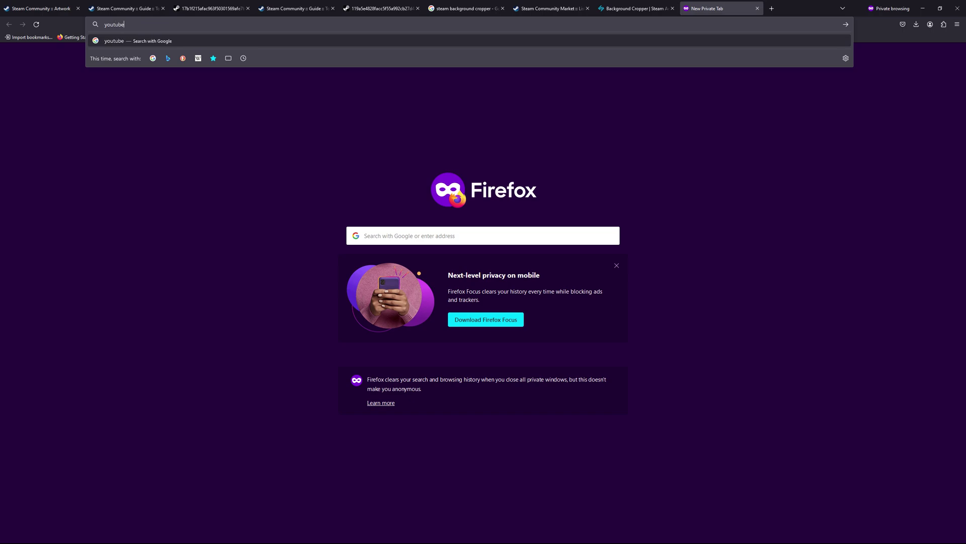
key("ctrl+a")
key("BackSpace")
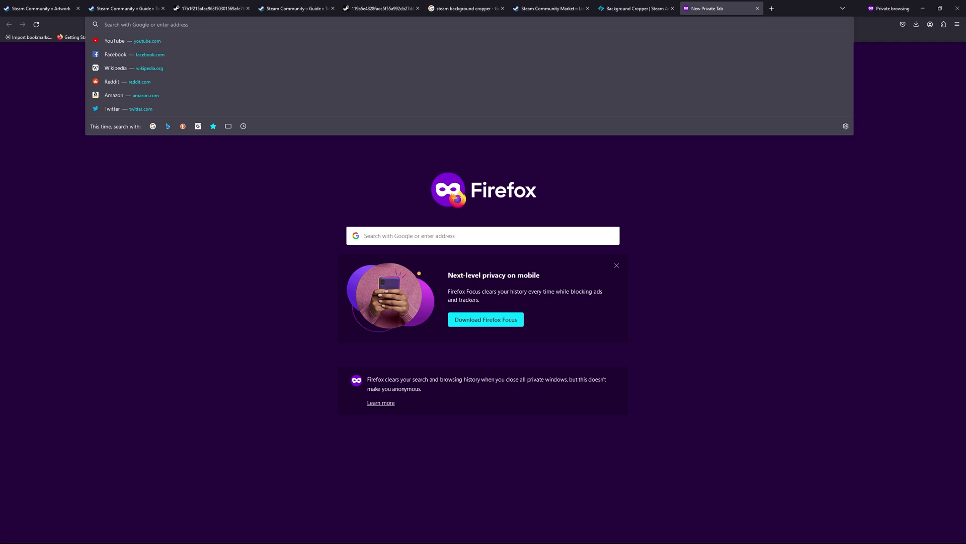
left_click(783, 208)
left_click(511, 24)
type("steam artwo")
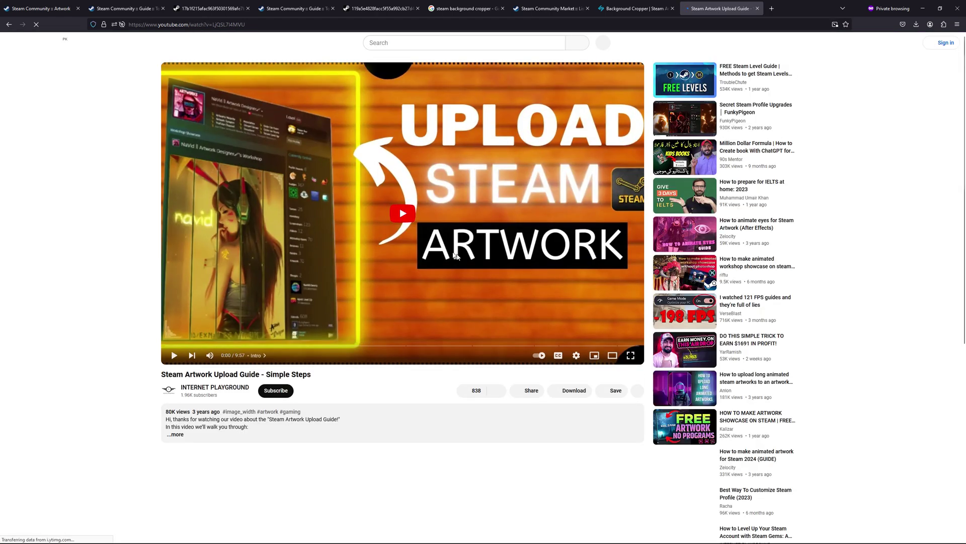
Expand the video's description and locate the console code lines for artwork and screenshot uploads
scroll(211, 338, "down", 3)
left_click(212, 271)
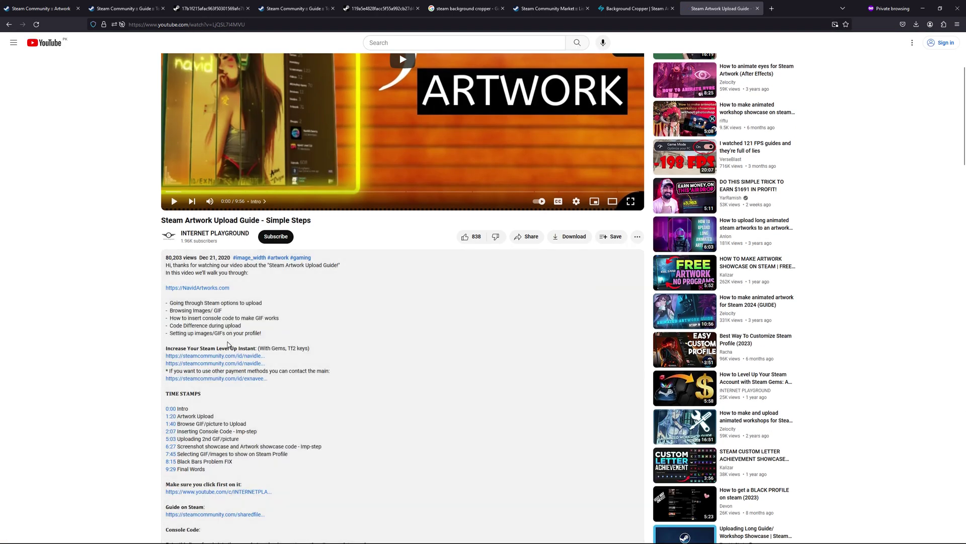
scroll(211, 246, "down", 2)
scroll(212, 246, "down", 2)
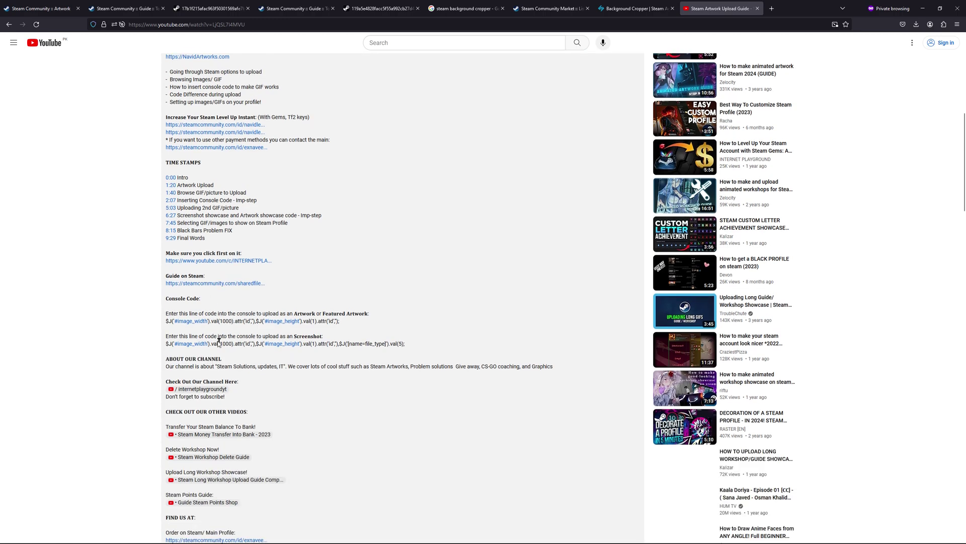
left_click_drag(315, 336, 359, 313)
left_click(415, 336)
Check the cropped images in the "#1 (Artwork Showcase)" folder in File Explorer, and return to the video page in the browser
key("alt+Tab")
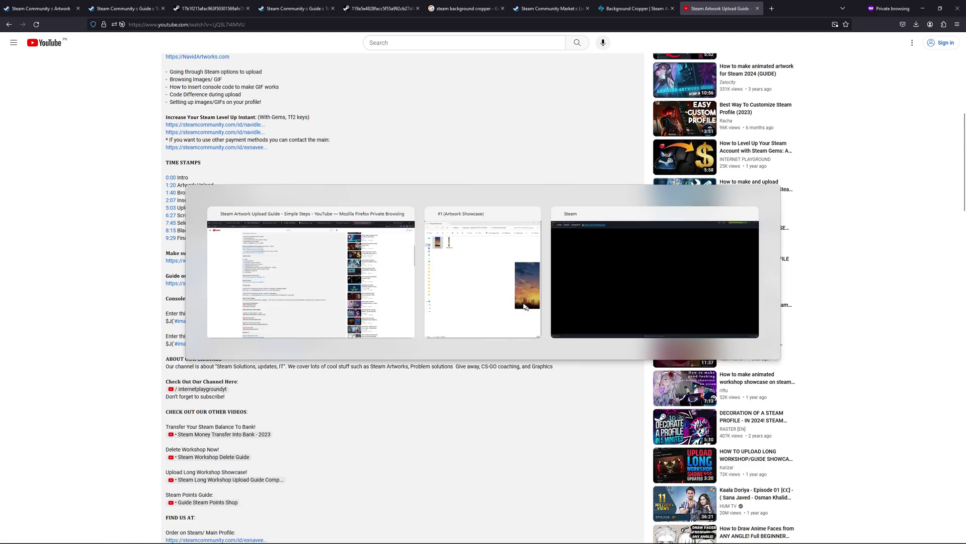
left_click(492, 283)
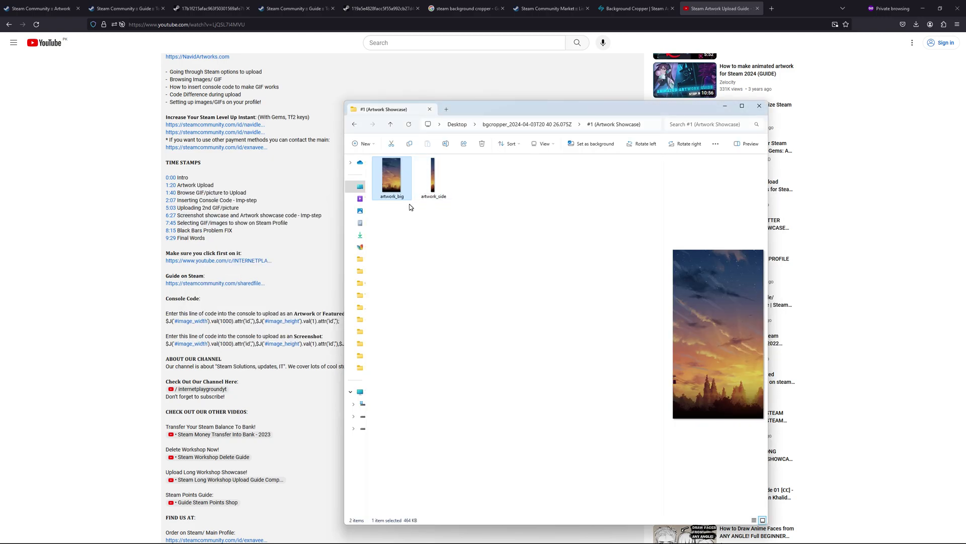
left_click(135, 350)
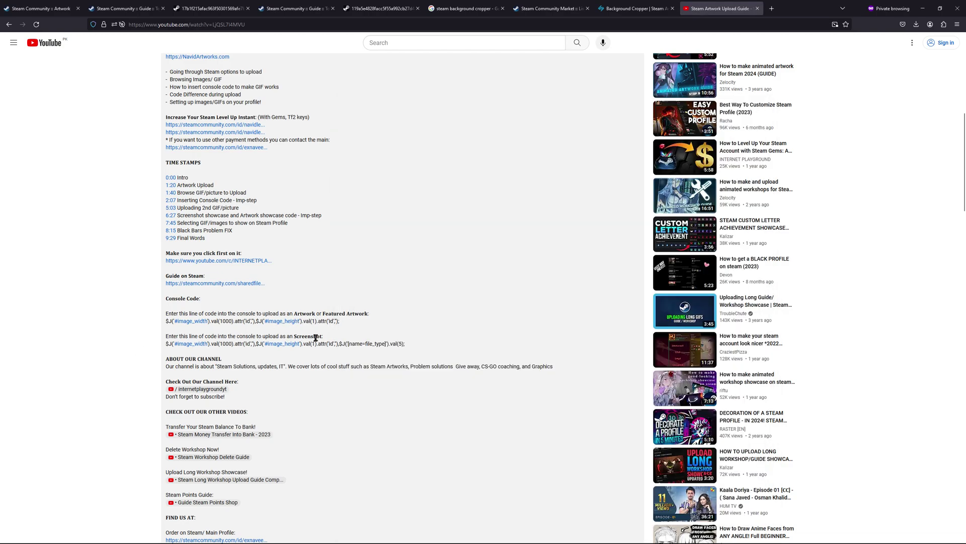
Copy the console code for uploading as a Screenshot from the description and return to the Steam artwork upload page
left_click_drag(406, 344, 173, 345)
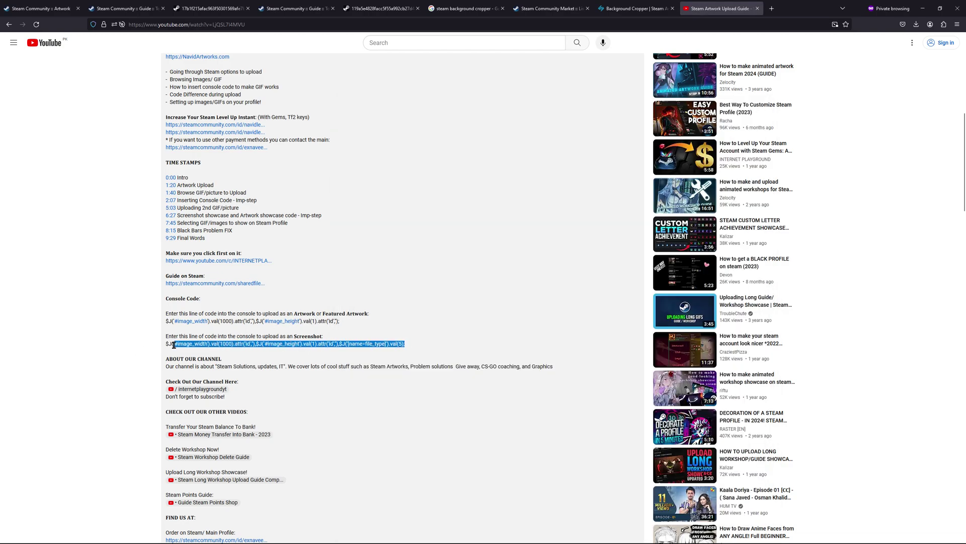
right_click(369, 345)
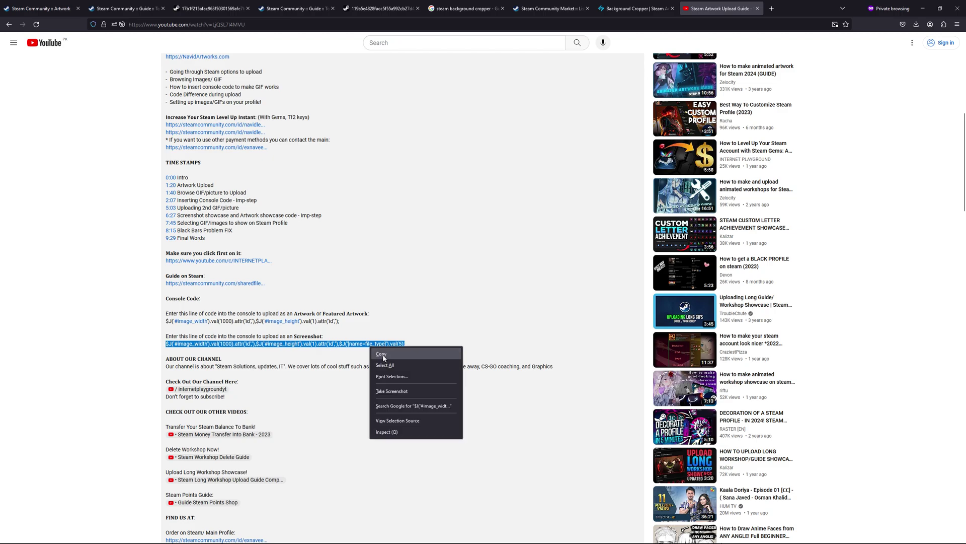
left_click(382, 357)
left_click(119, 9)
left_click(60, 9)
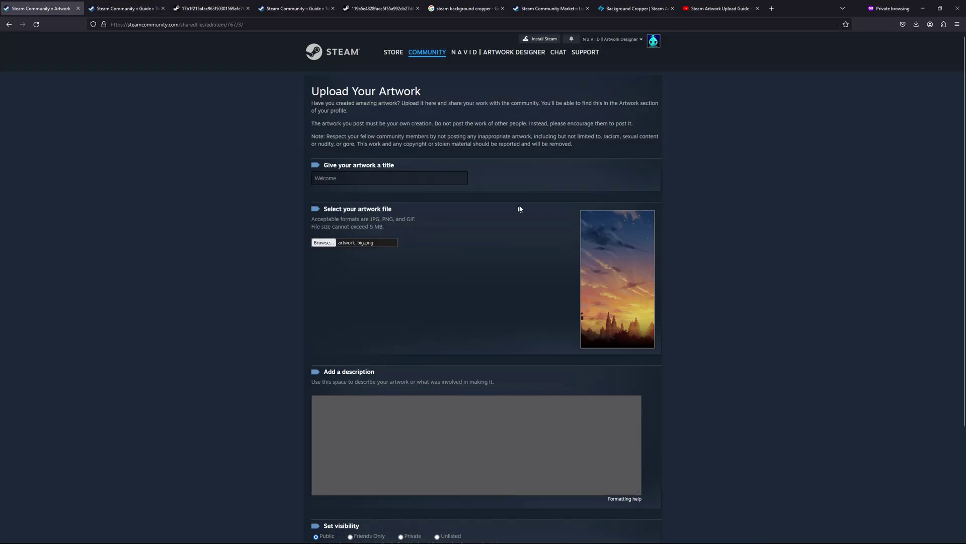
Open the browser's developer console on the upload page, enlarge it, and try to paste the copied code
scroll(694, 274, "down", 1)
right_click(694, 274)
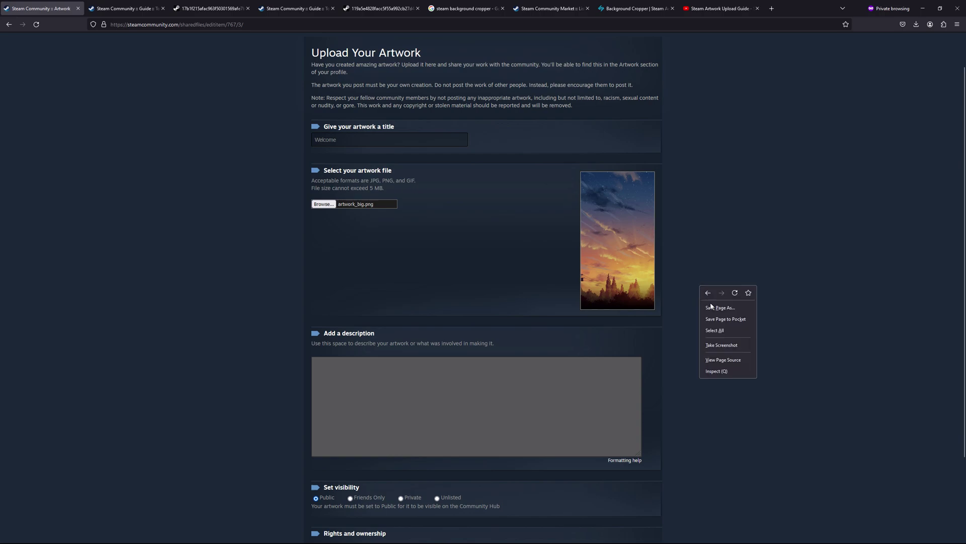
left_click(720, 371)
left_click(62, 454)
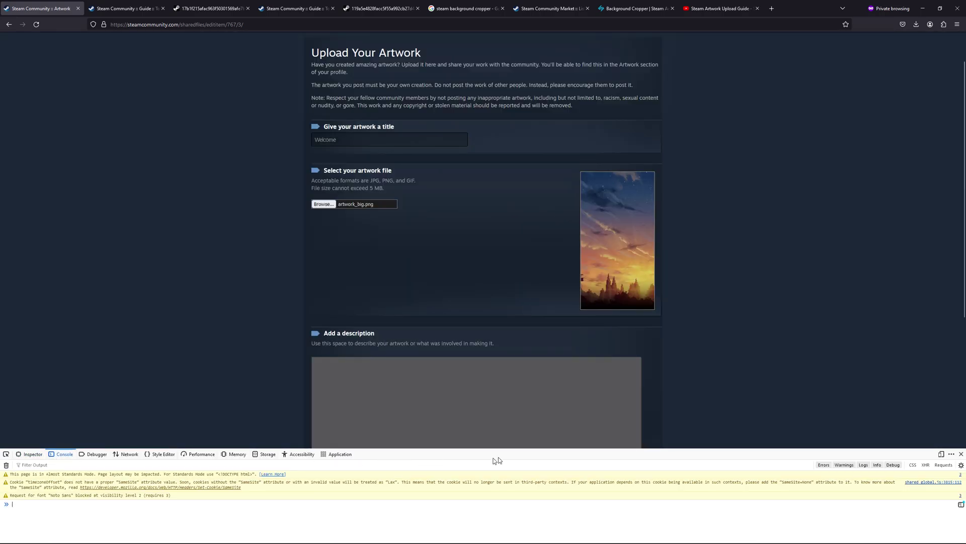
left_click_drag(533, 449, 533, 321)
key("ctrl+v")
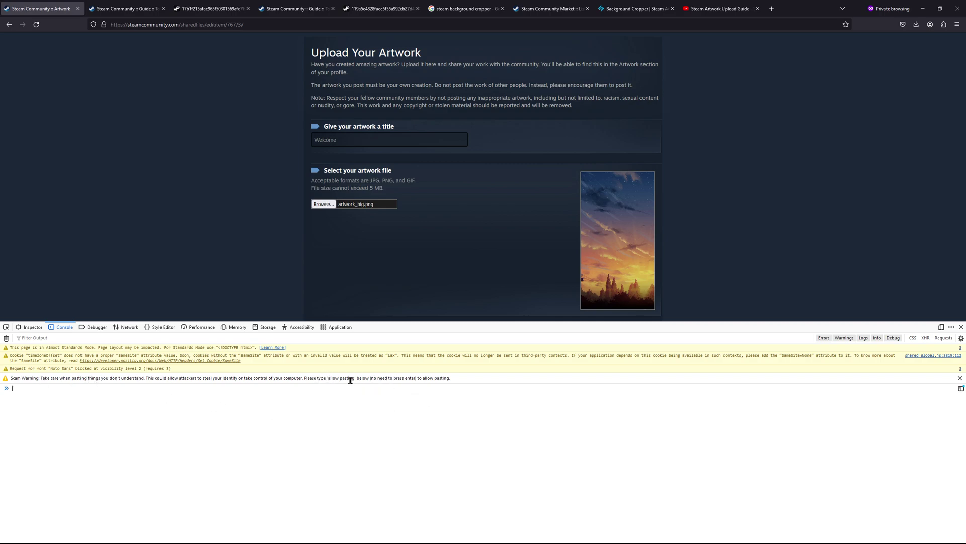
Enter "allow pasting" in the console and run the copied Screenshot upload code
type("allow pasting")
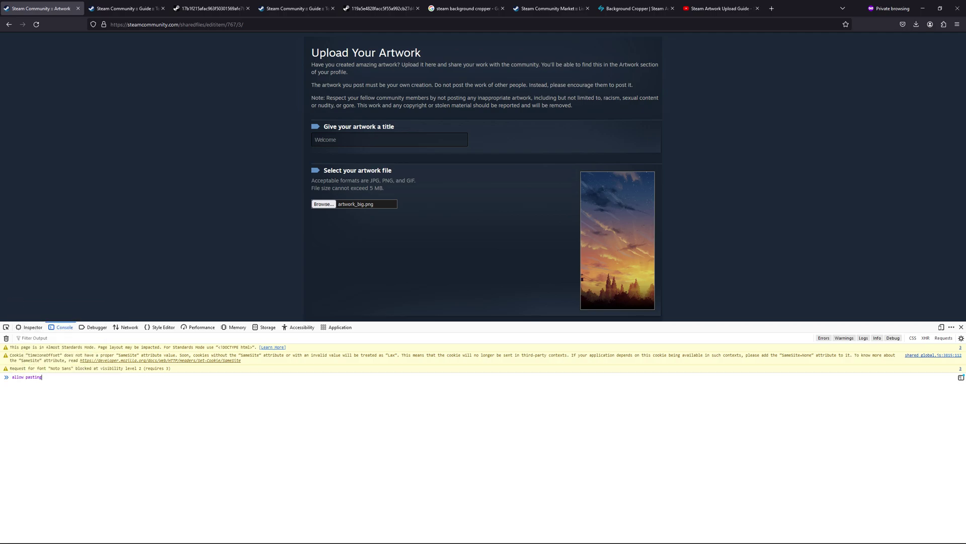
key("Return")
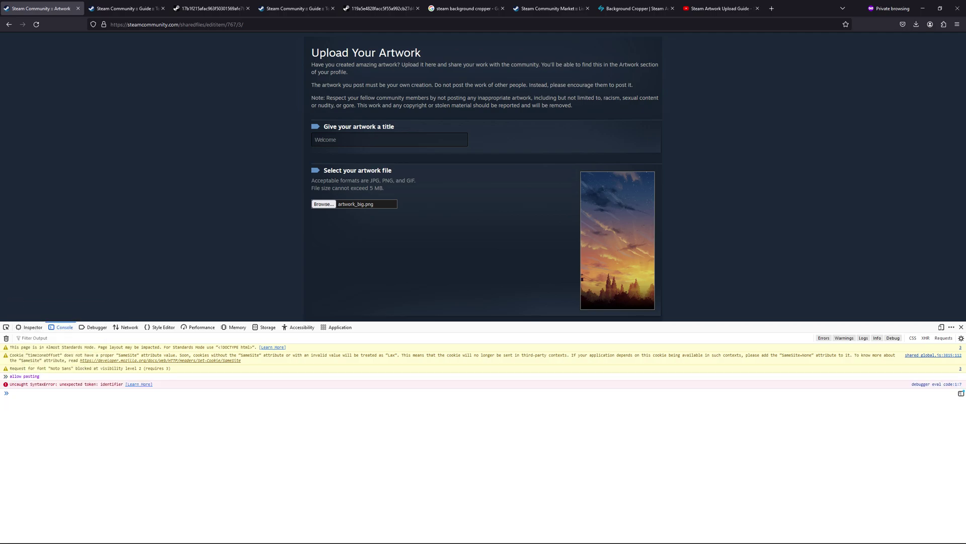
key("ctrl+v")
key("Return")
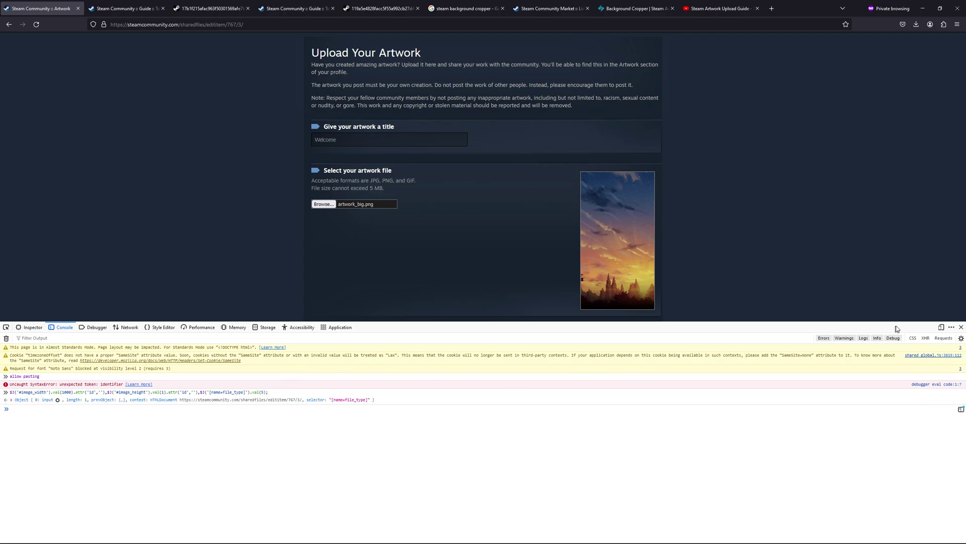
Close the developer tools, then certify ownership of the Welcome artwork and save the upload
left_click(961, 327)
scroll(463, 313, "down", 3)
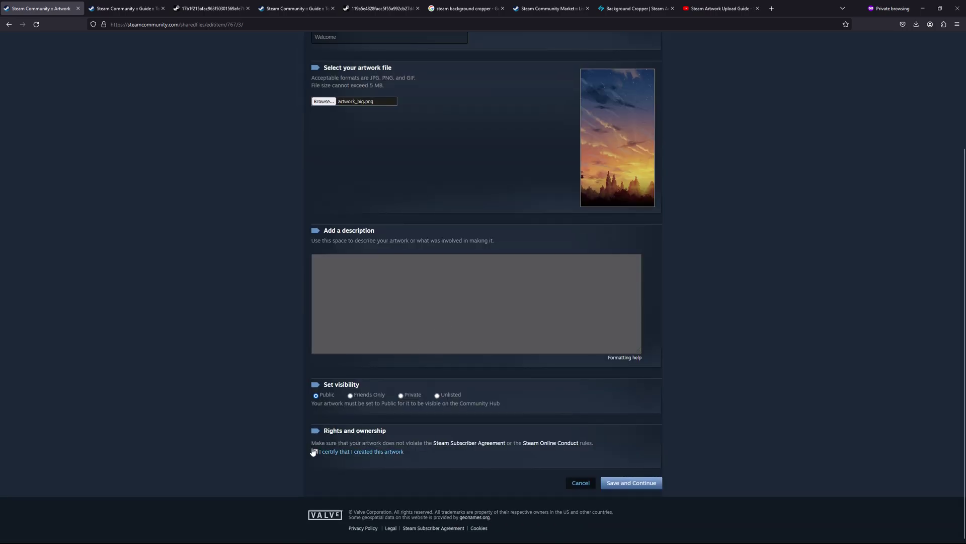
left_click(630, 481)
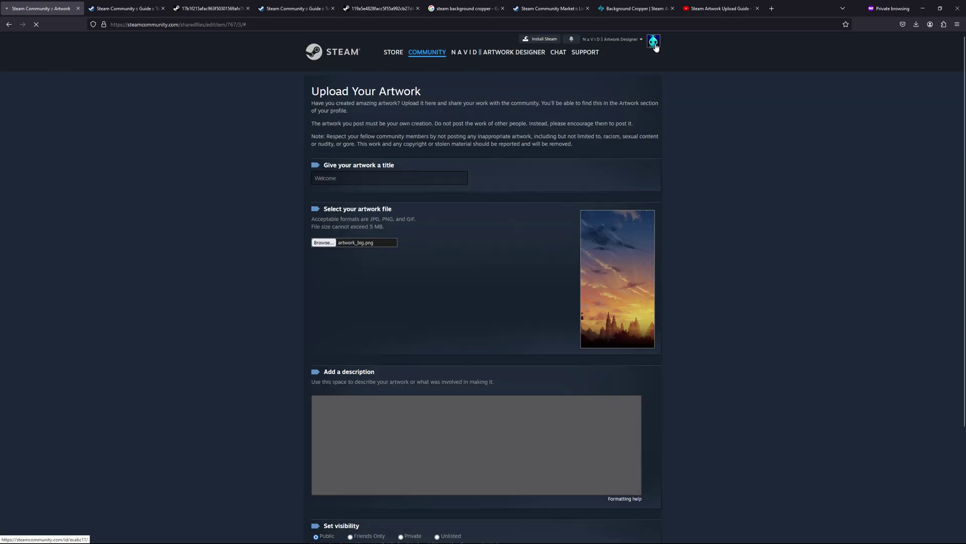
Look over the page of the uploaded Welcome artwork
left_click(126, 8)
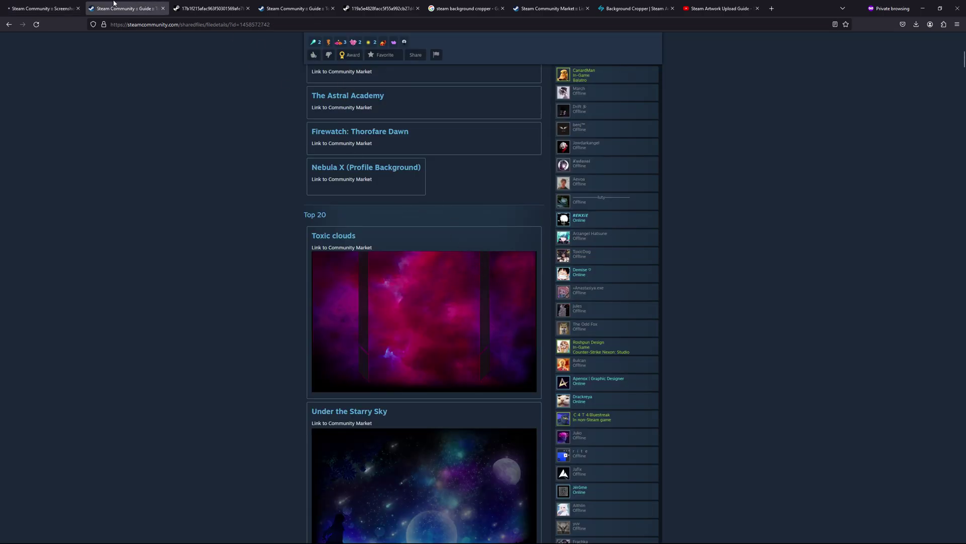
left_click(43, 8)
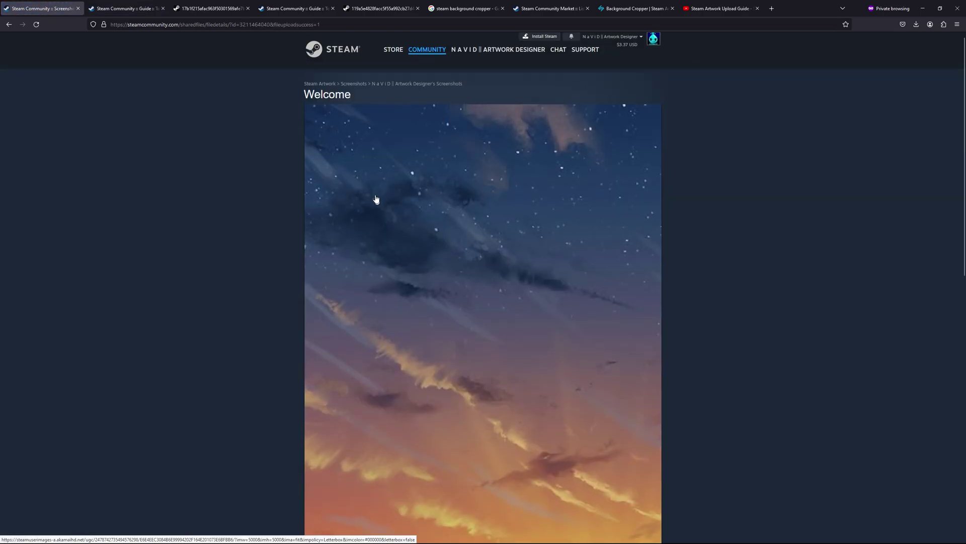
scroll(376, 200, "down", 10)
scroll(470, 270, "up", 10)
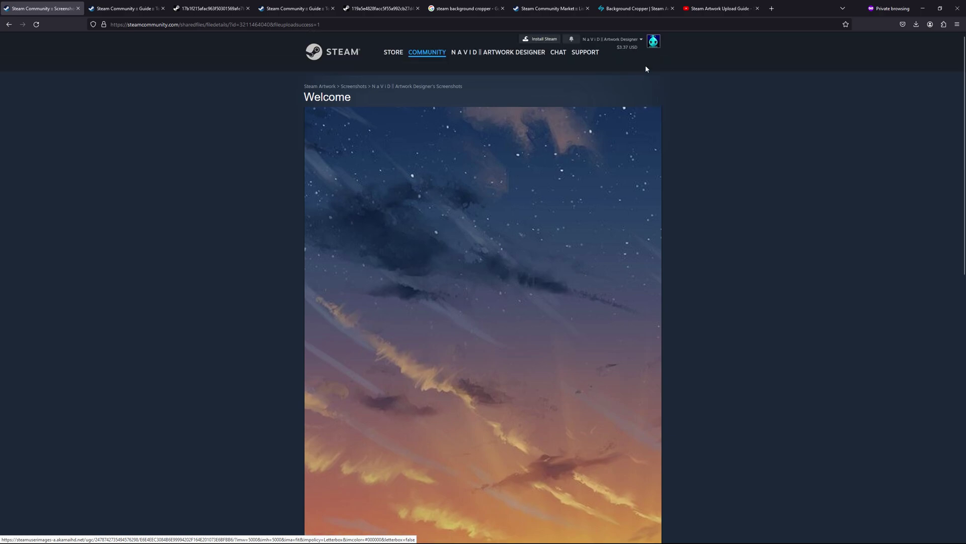
Start another upload from the profile's Artwork section, titled "2" with artwork_side.png as its file
left_click(653, 40)
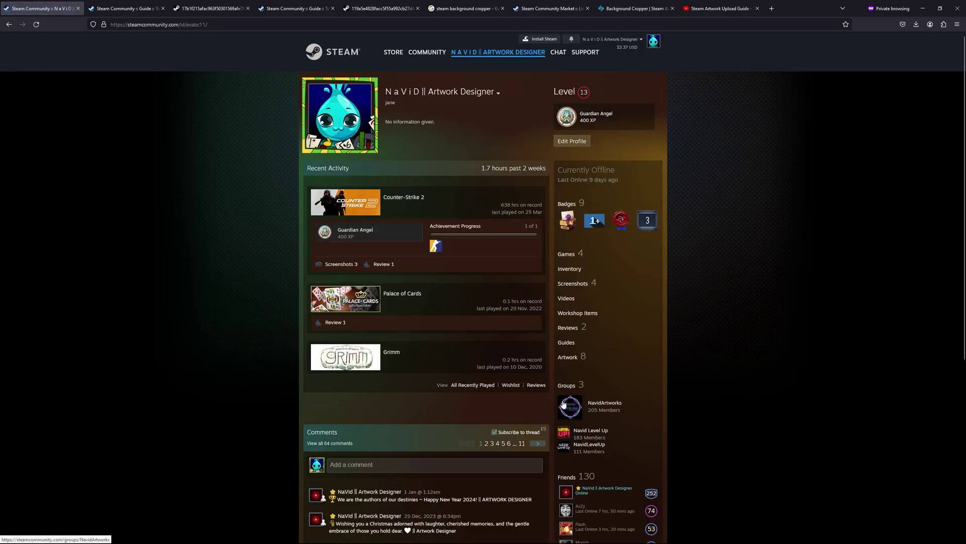
left_click(568, 357)
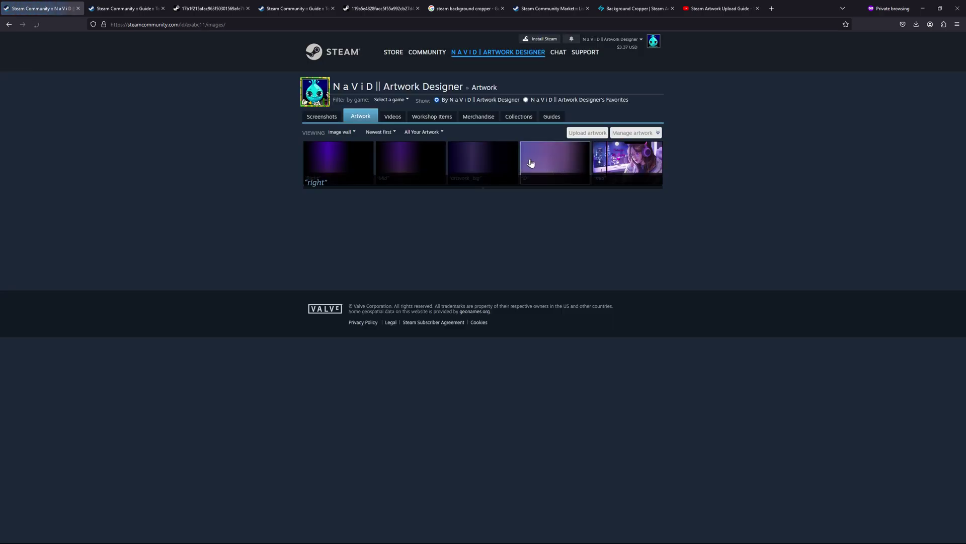
left_click(588, 132)
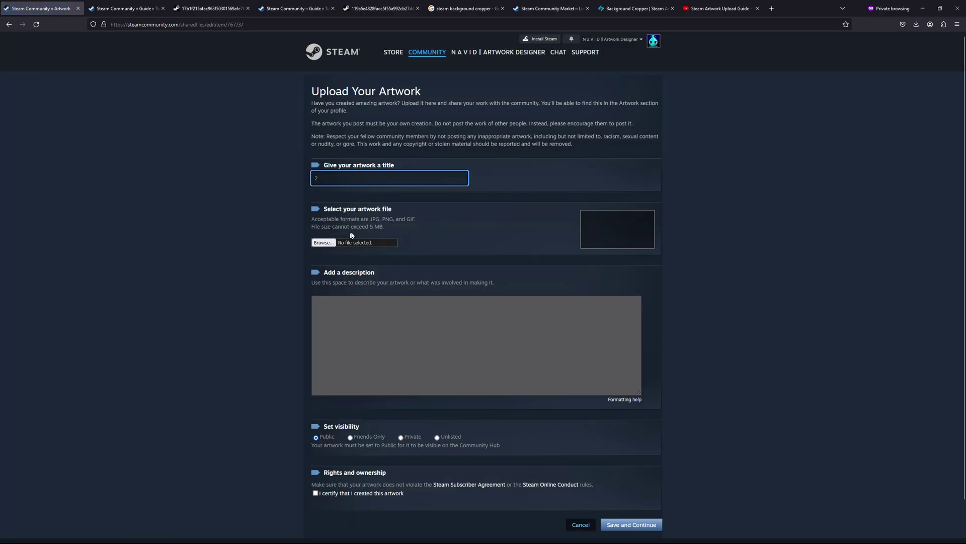
left_click(323, 242)
double_click(91, 65)
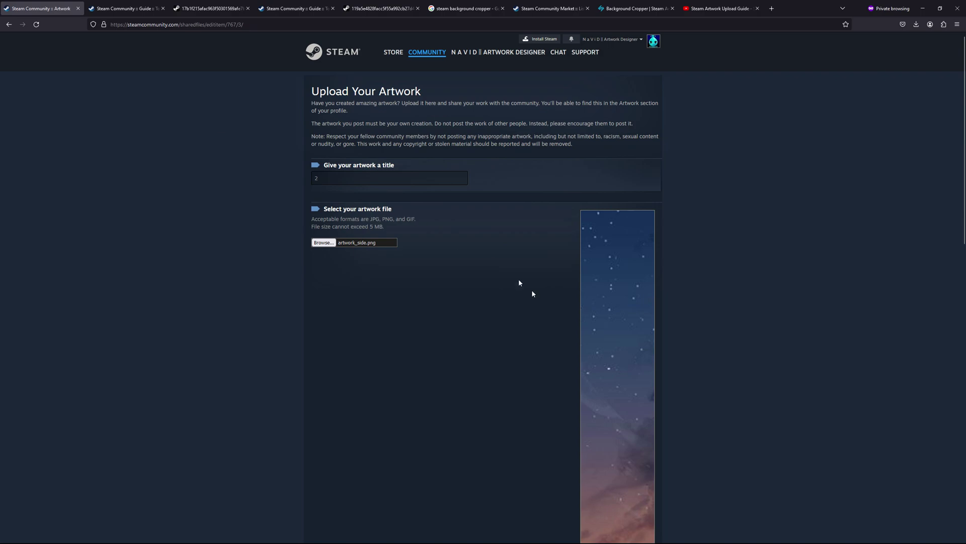
Run the copied Screenshot upload code in the developer console for the artwork_side.png upload
scroll(705, 280, "down", 3)
right_click(710, 275)
left_click(741, 369)
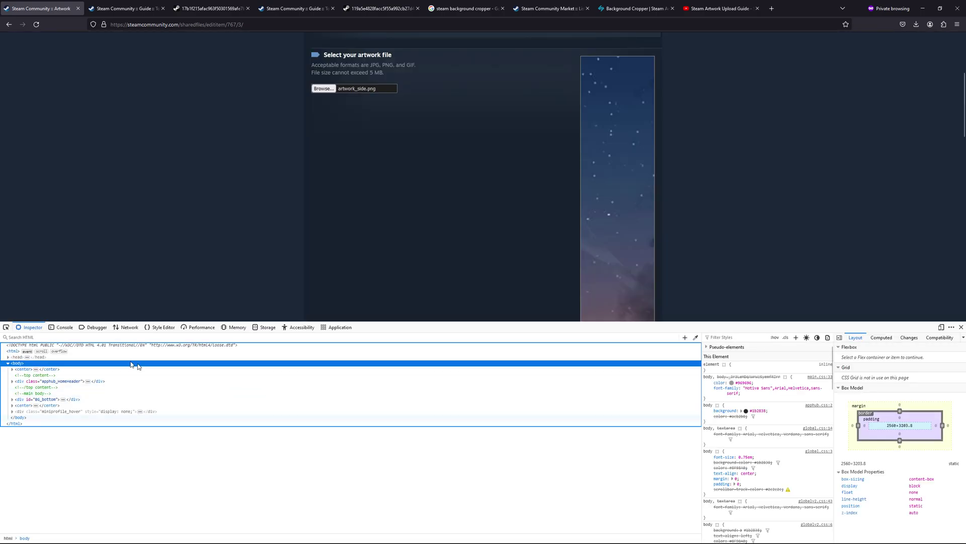
left_click(58, 328)
key("ctrl+v")
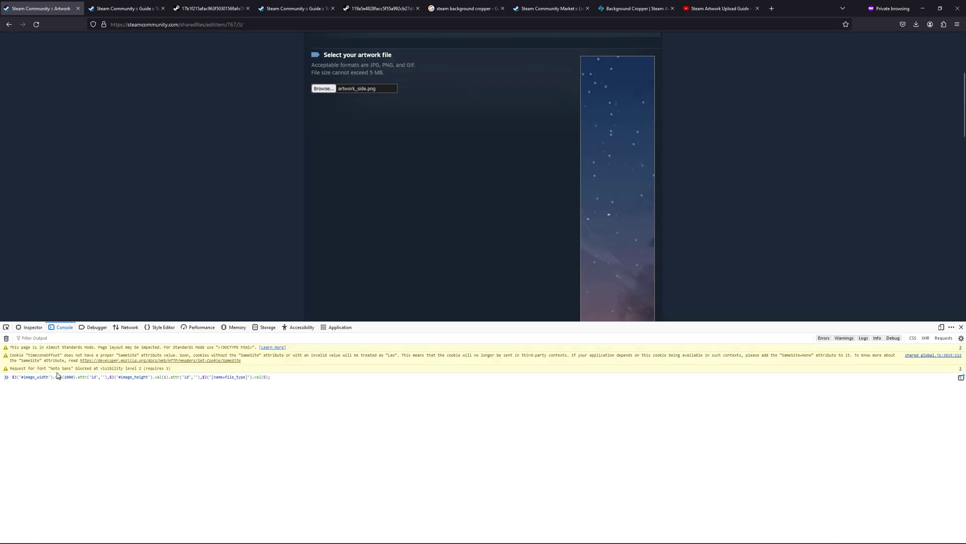
key("Return")
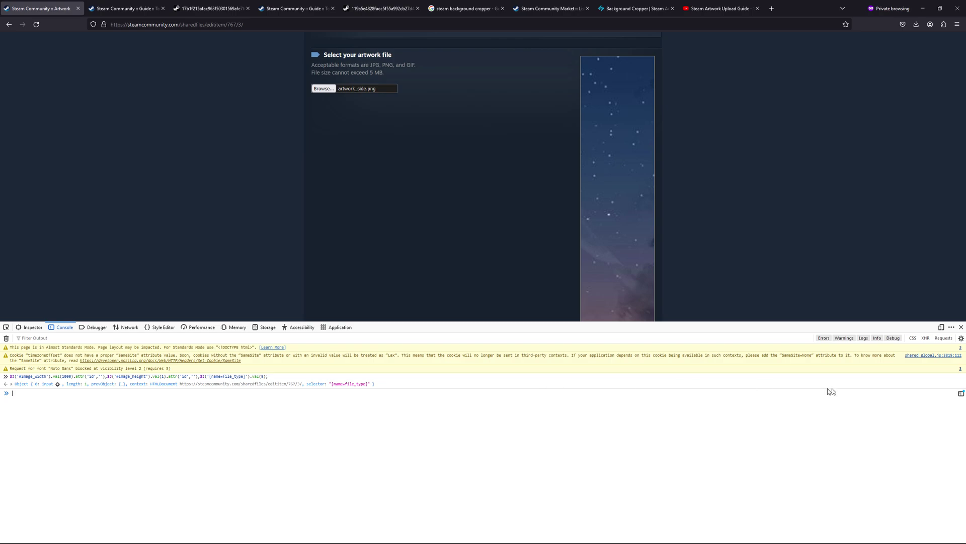
Close the developer tools, then certify ownership of artwork "2" and save the upload
left_click(961, 327)
scroll(755, 350, "down", 7)
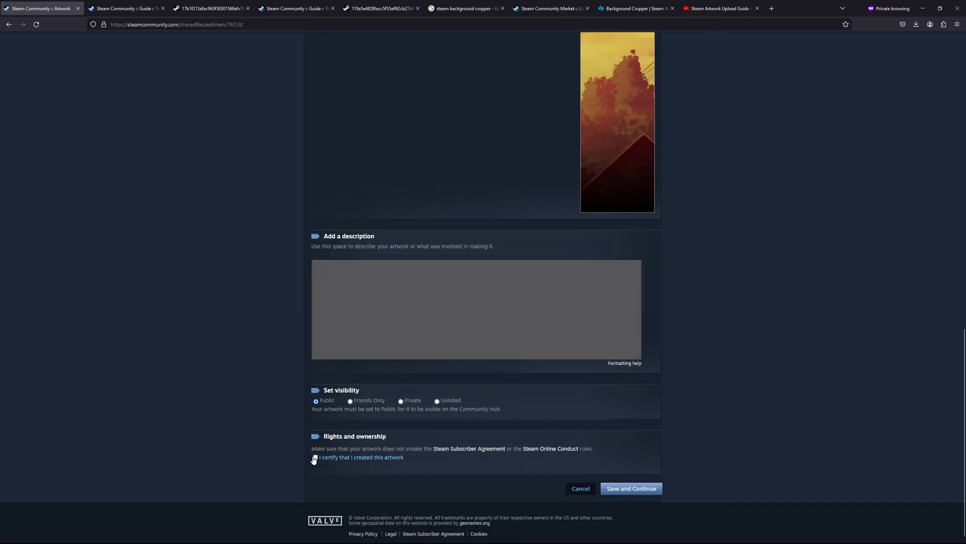
left_click(644, 490)
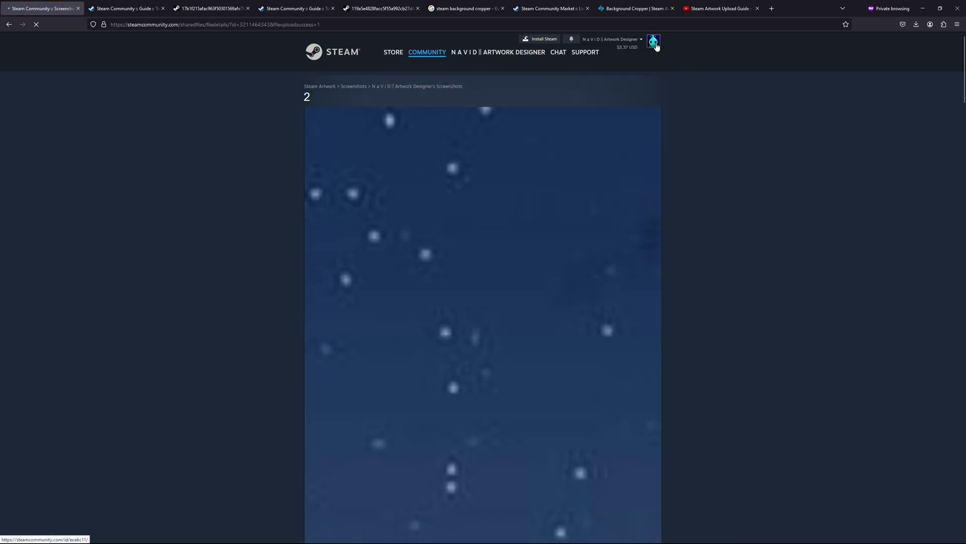
Return to the Steam profile and open its Featured Showcase settings for editing
left_click(655, 44)
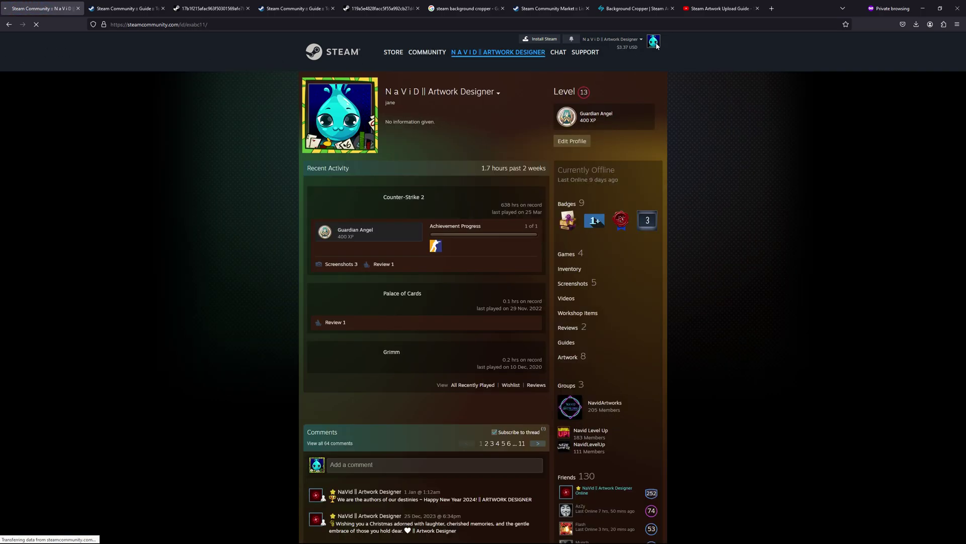
left_click(572, 143)
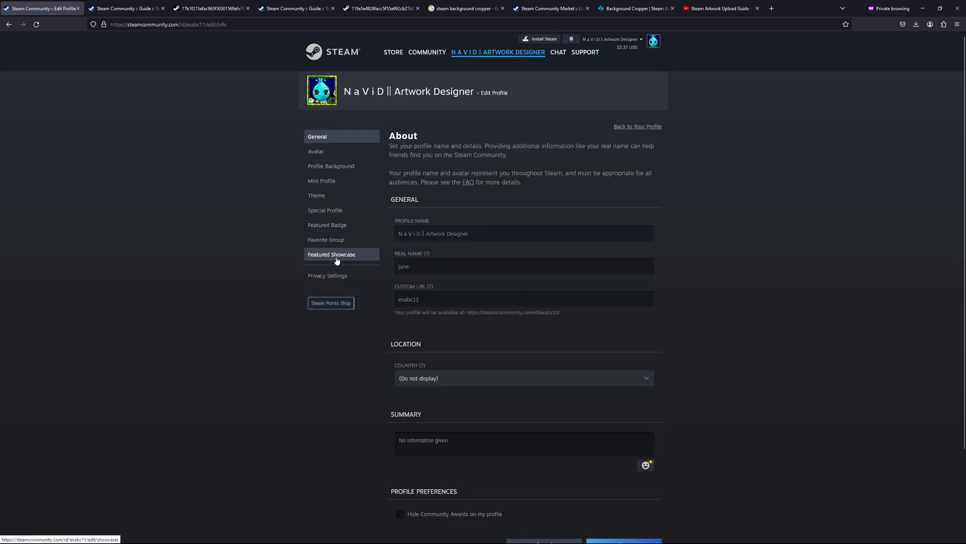
left_click(325, 255)
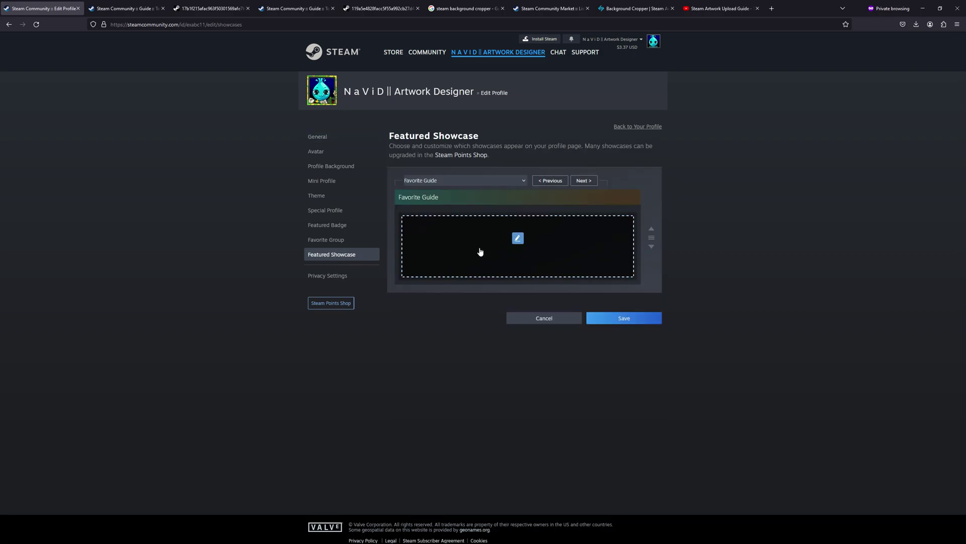
Set the showcase type to Screenshot Showcase and feature the main cropped image in the large slot and the side image in the first small slot
left_click(495, 182)
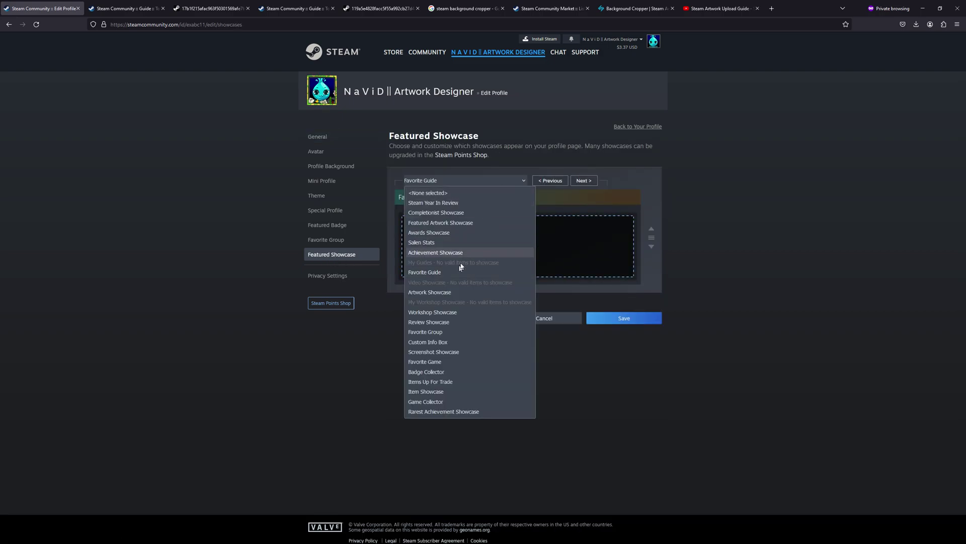
left_click(438, 352)
left_click(496, 268)
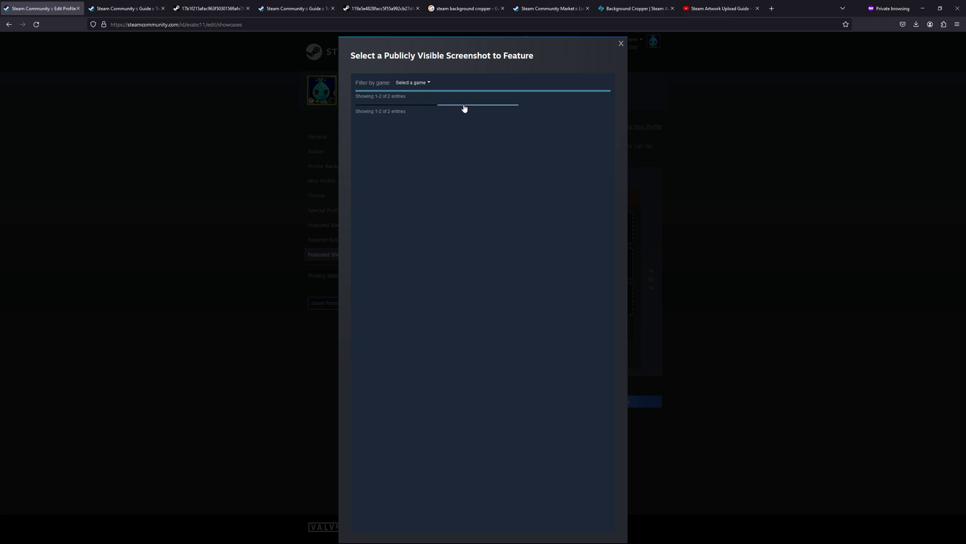
key("Escape")
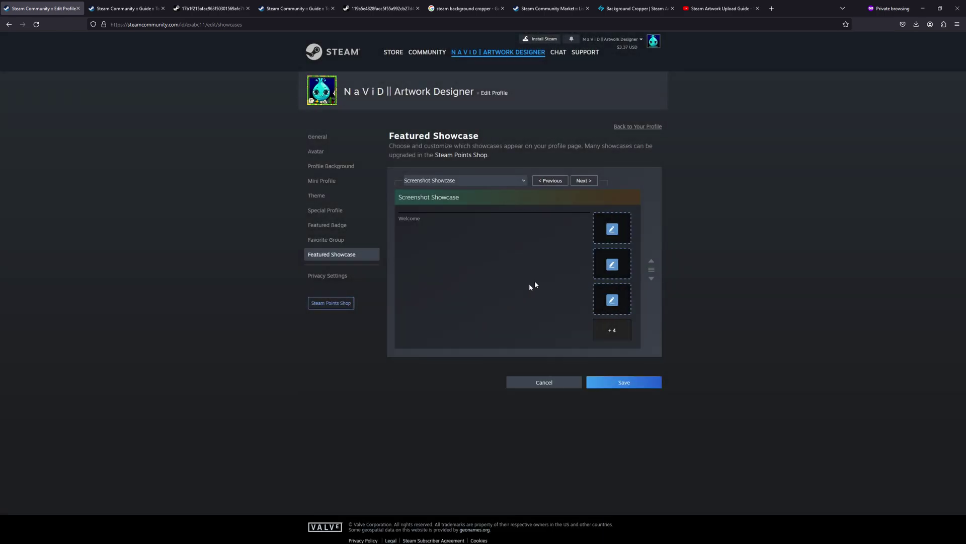
left_click(612, 231)
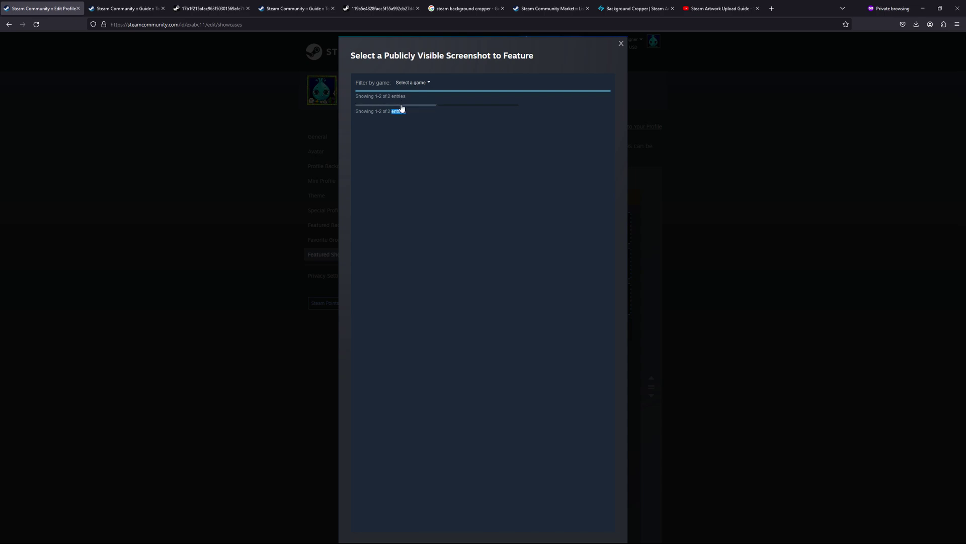
key("Escape")
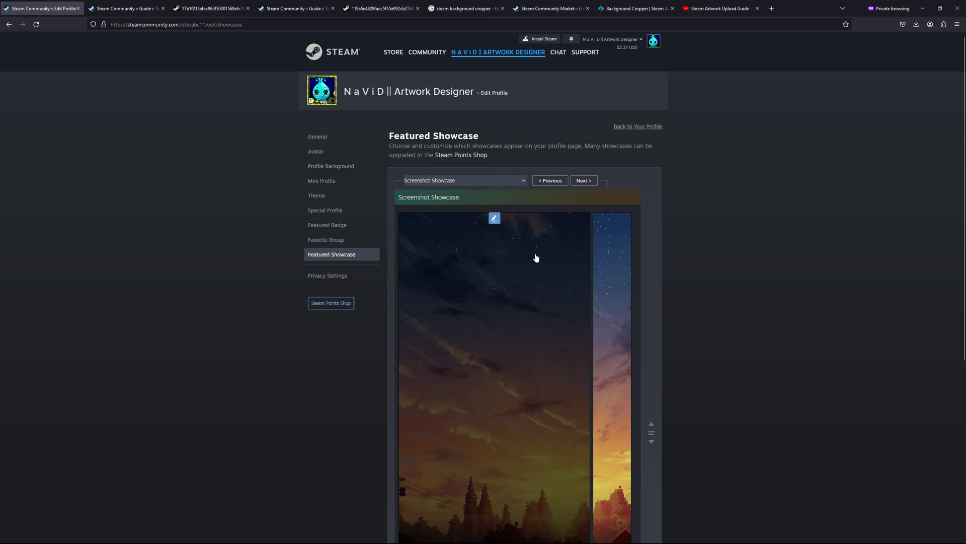
Save the Screenshot Showcase and view the two featured images on the profile page
scroll(702, 281, "down", 5)
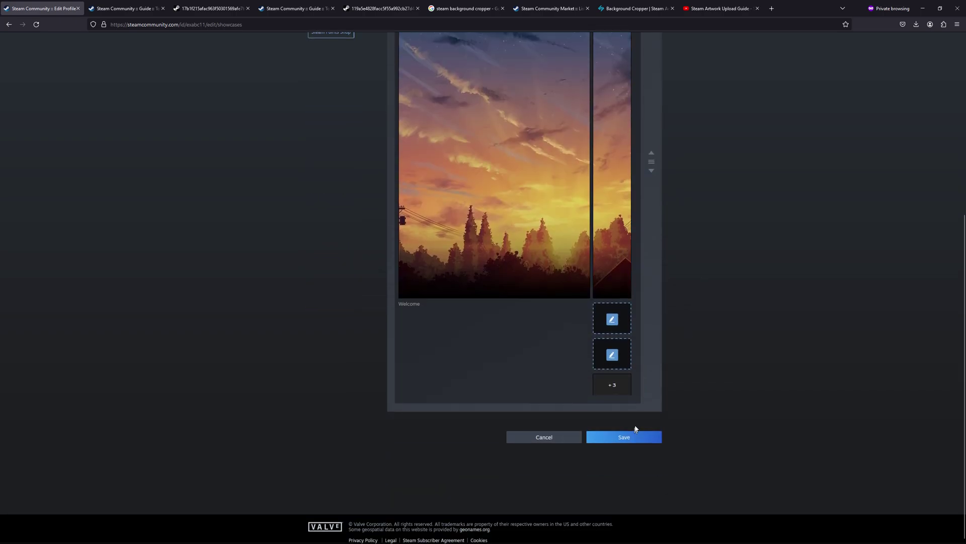
scroll(618, 407, "up", 5)
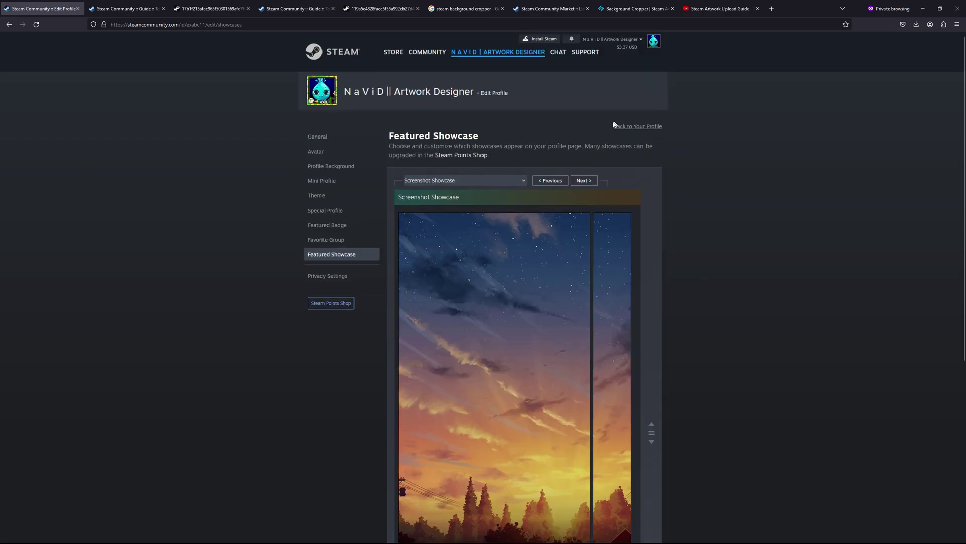
left_click(652, 44)
scroll(367, 281, "down", 2)
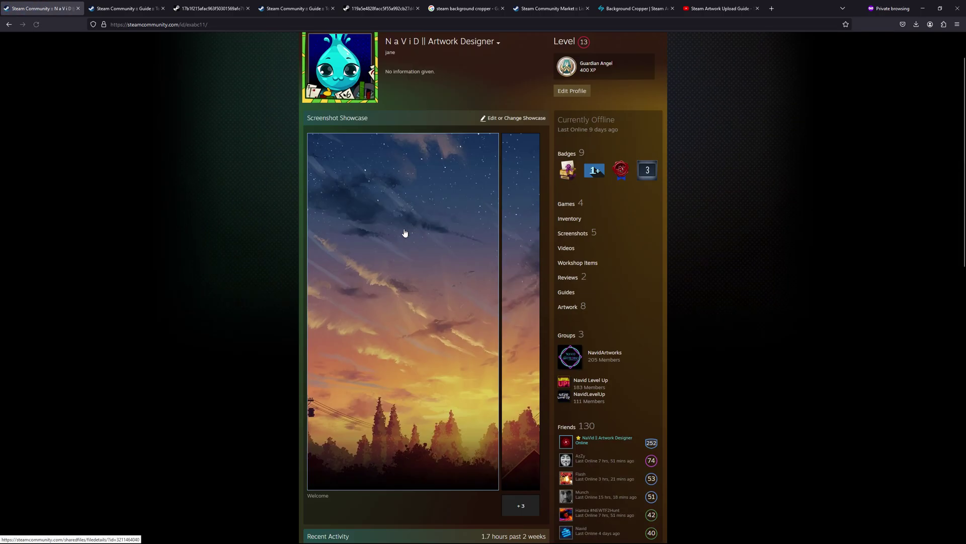
scroll(467, 262, "up", 2)
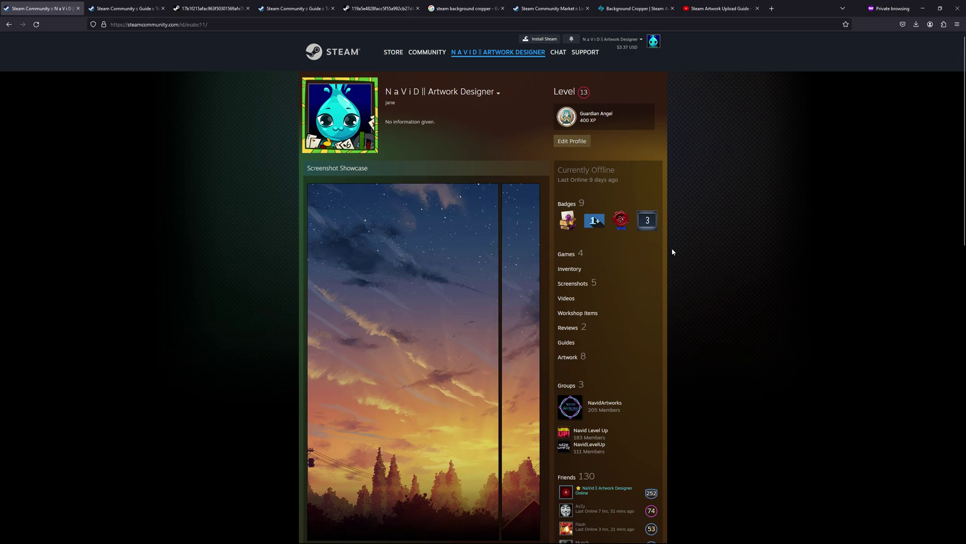
Return to the Top 10 backgrounds guide and open the Community Market listing for the Sunset silhouette background
left_click(378, 6)
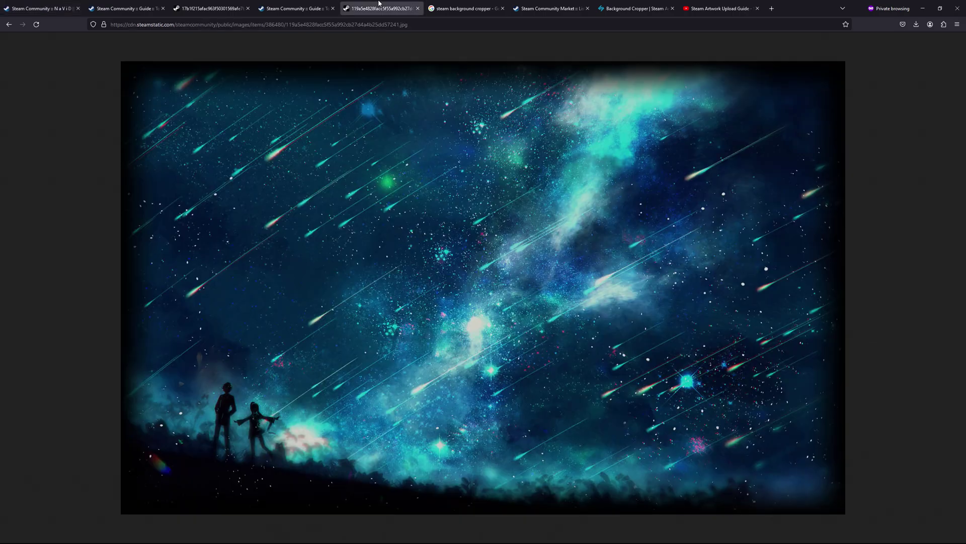
left_click(459, 5)
left_click(530, 2)
left_click(633, 7)
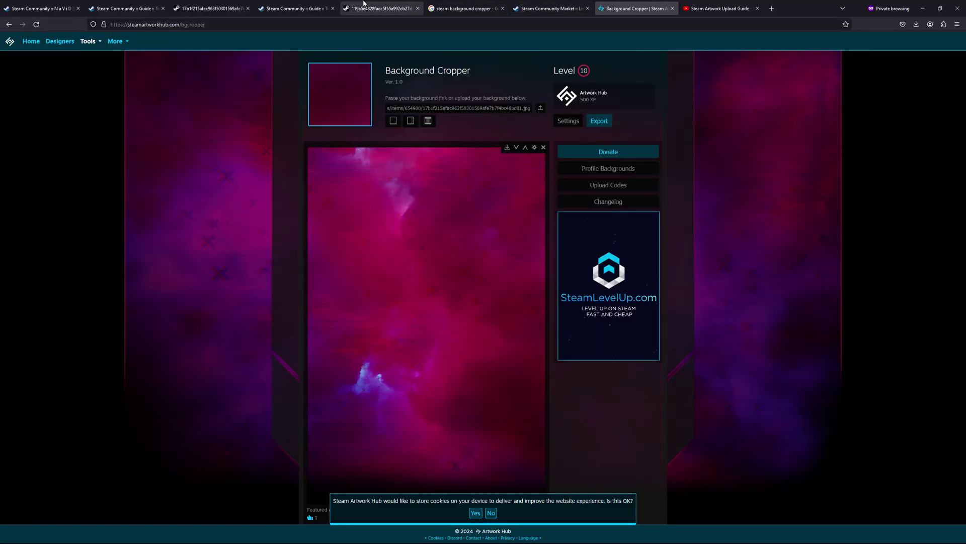
left_click(381, 7)
left_click(297, 7)
left_click(231, 4)
left_click(297, 7)
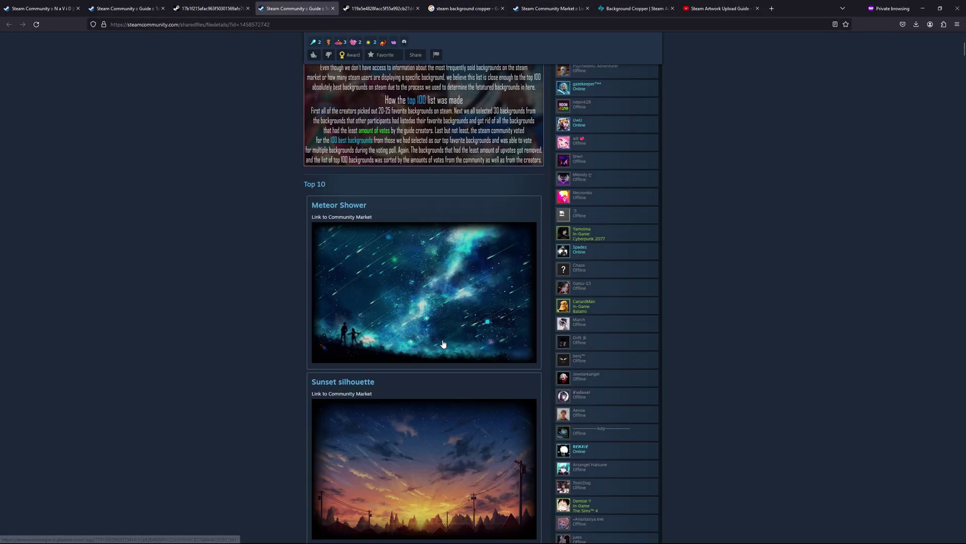
scroll(432, 312, "down", 5)
scroll(355, 276, "up", 3)
left_click(356, 277)
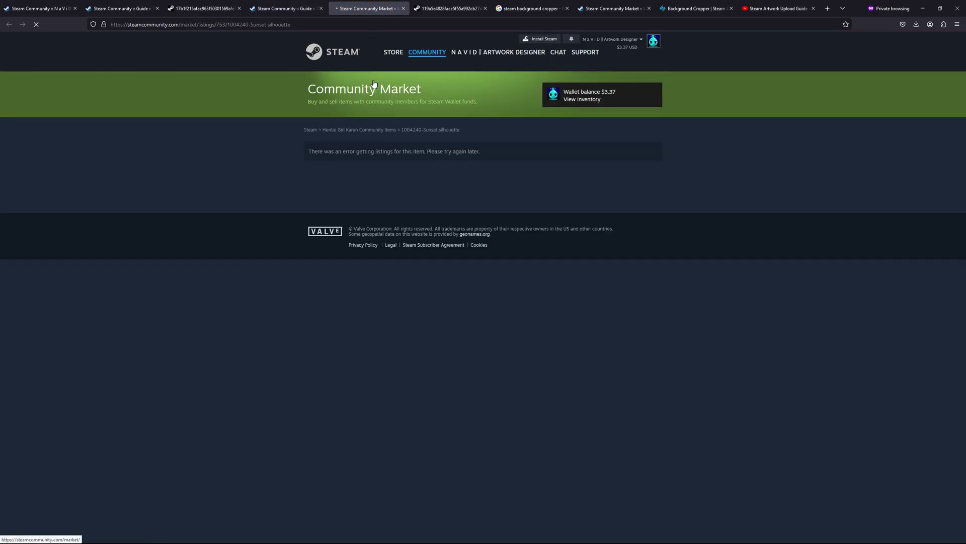
Reload the Sunset silhouette market listing and examine its starting sale price
key("F5")
scroll(443, 325, "down", 2)
scroll(419, 233, "up", 2)
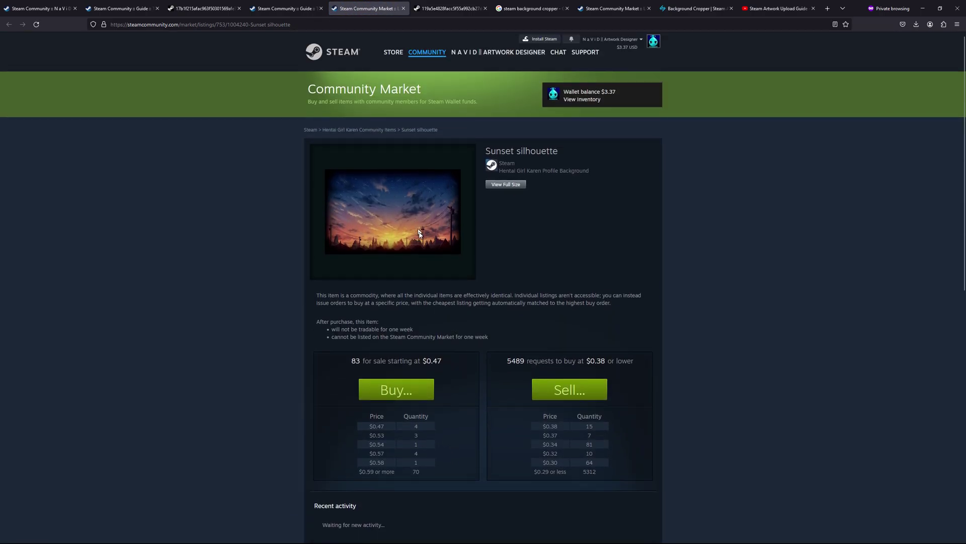
left_click_drag(446, 363, 370, 363)
left_click(374, 364)
Set the profile background to EVE Online: Odyssey in Full Screen mode, save it, and return to the profile page
left_click(37, 9)
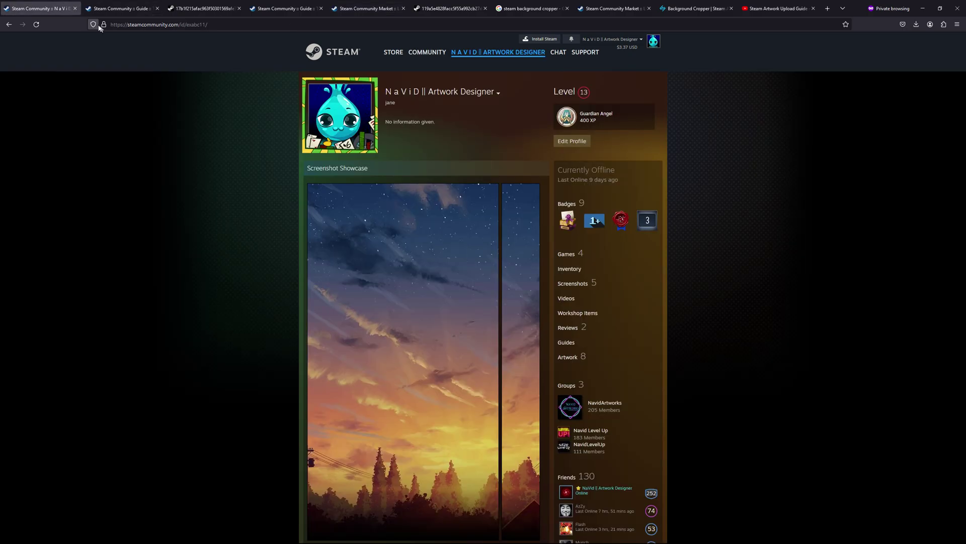
left_click(571, 143)
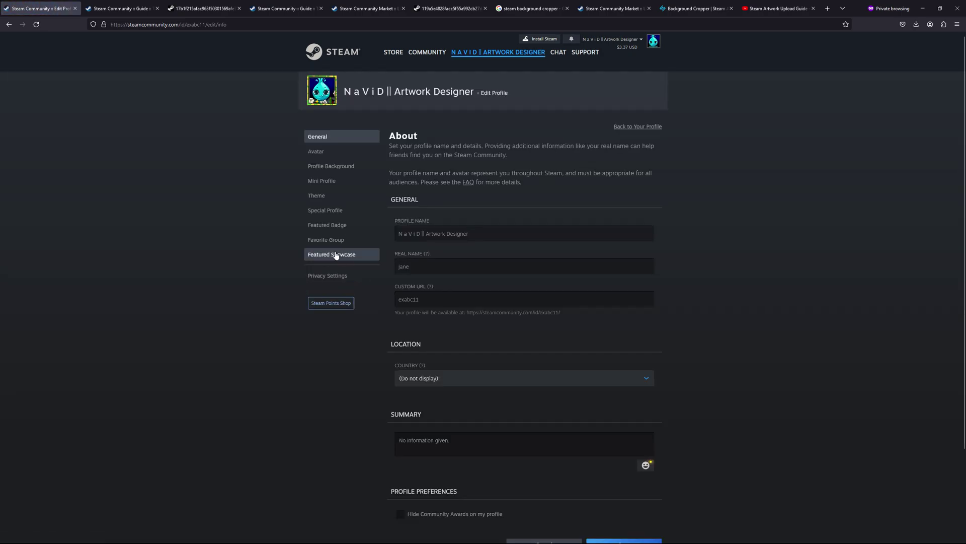
left_click(351, 166)
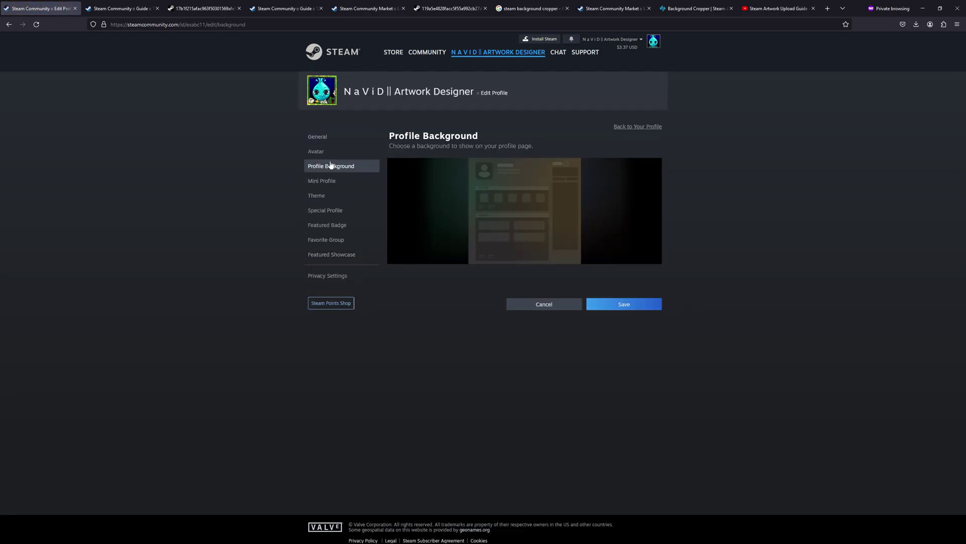
left_click(610, 363)
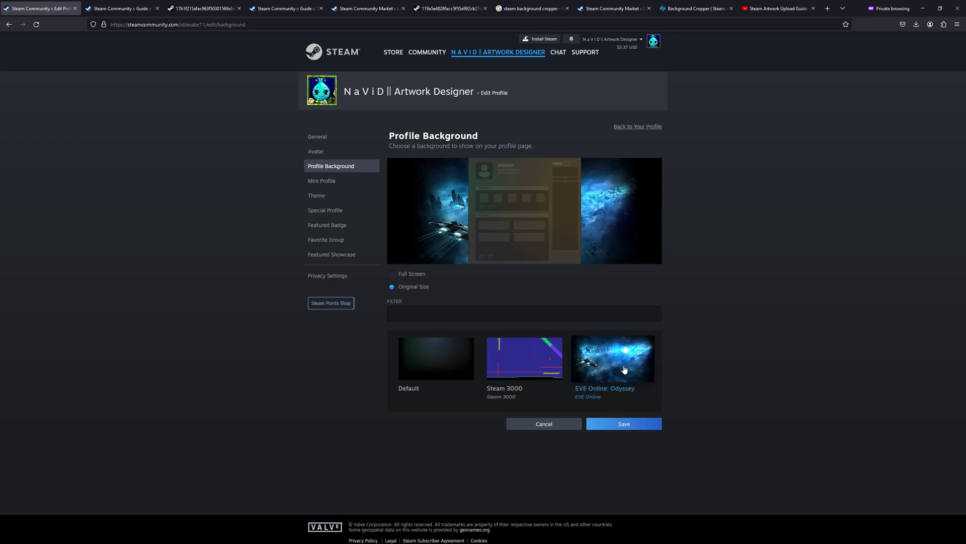
left_click(410, 276)
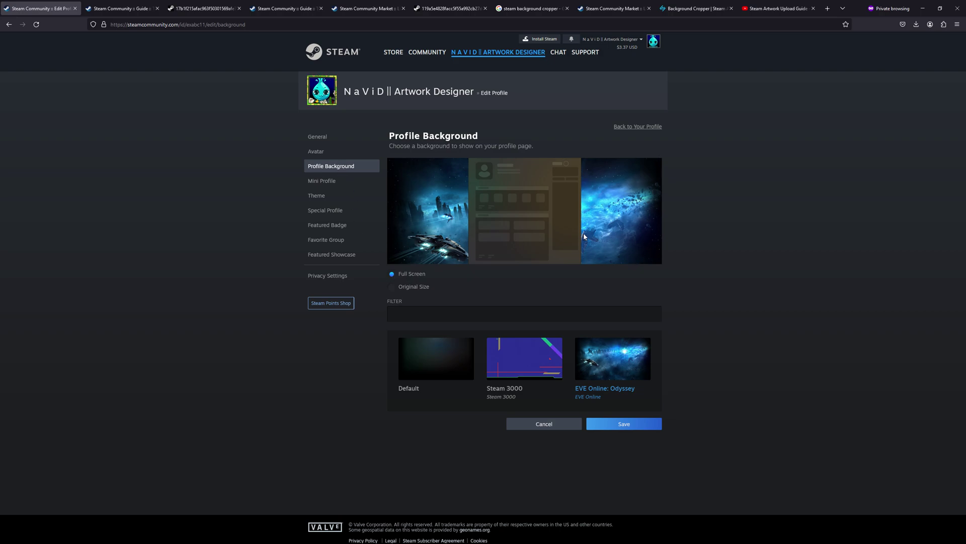
left_click(594, 424)
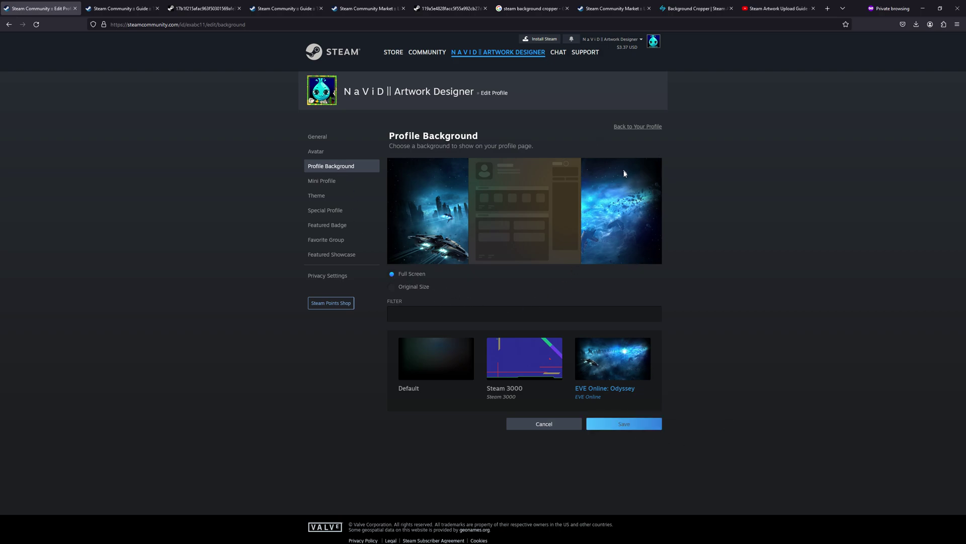
left_click(653, 39)
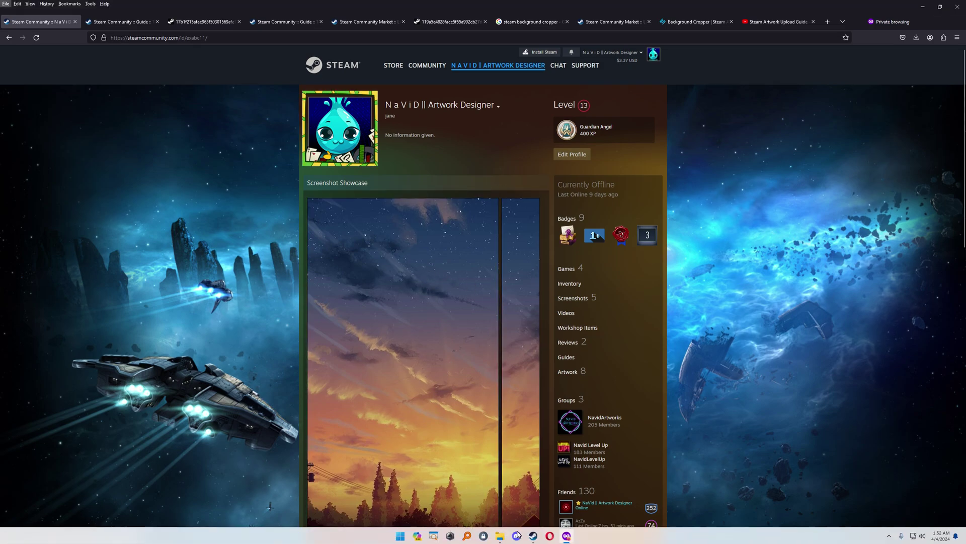
Switch to the Steam desktop client to view the artist's main profile
mouse_move(533, 534)
left_click(515, 512)
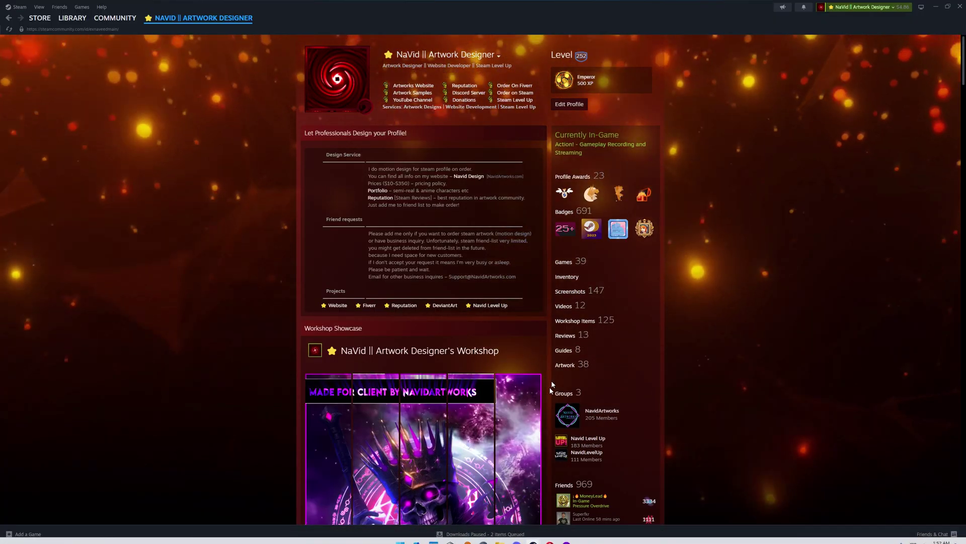